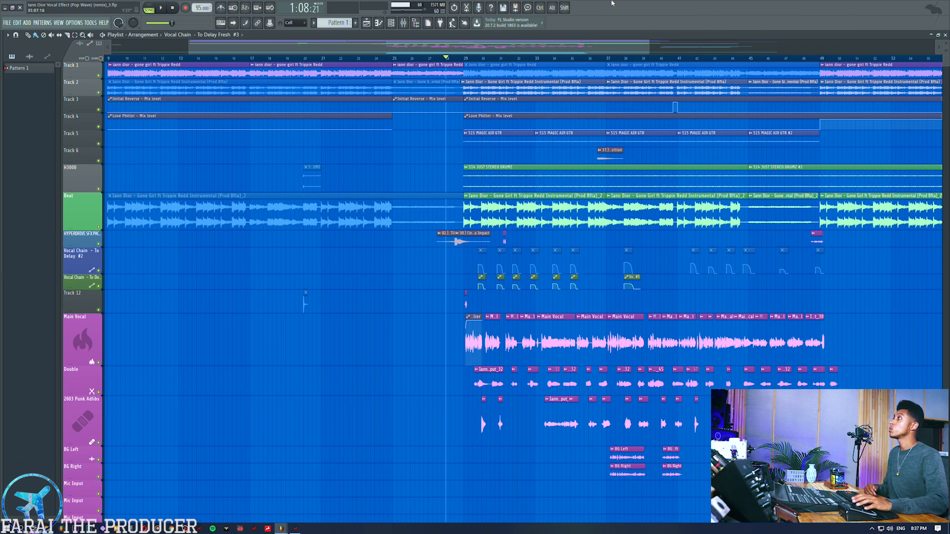
Highlight the clips of the Double, 2003 Punk Adlibs, BG Left and BG Right tracks in the playlist, then clear the selection.
drag(534, 45, 557, 50)
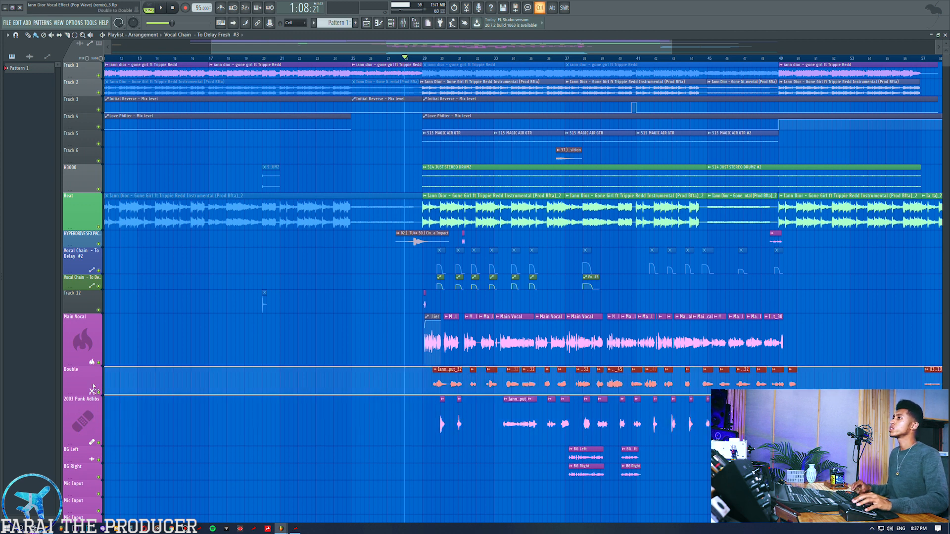
drag(82, 429, 76, 476)
right_click(223, 480)
right_click(217, 468)
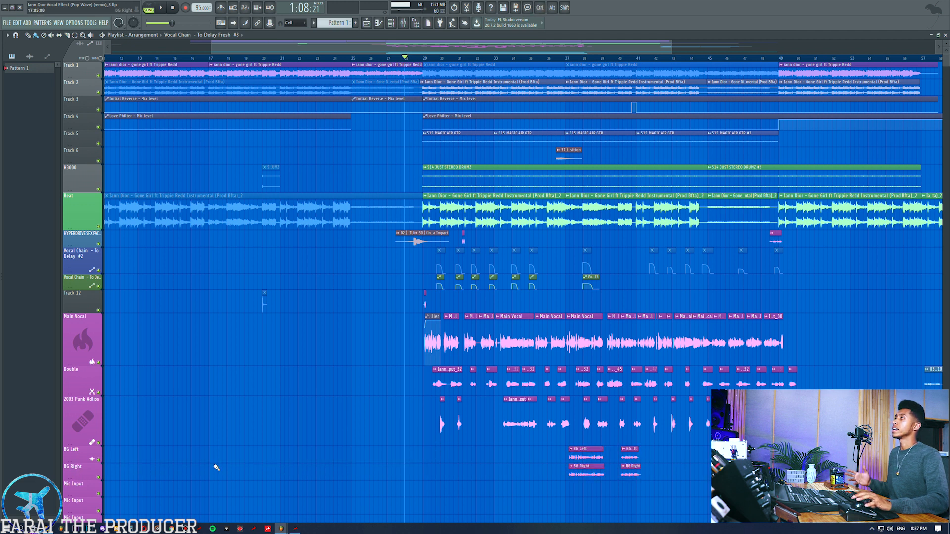
Examine the Auto-Tune 8.1 settings on the 2003 Punk Adlibs mixer channel and close the plugin.
click(404, 22)
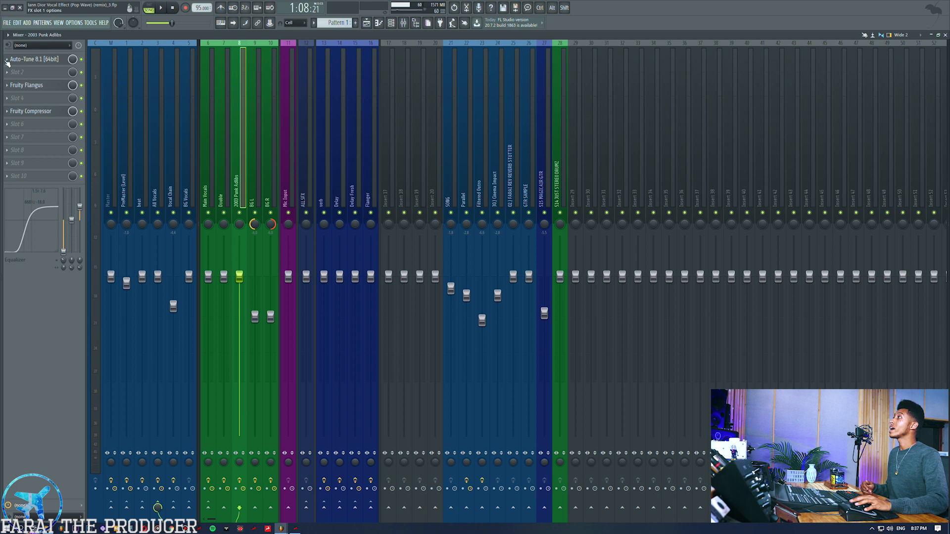
click(41, 63)
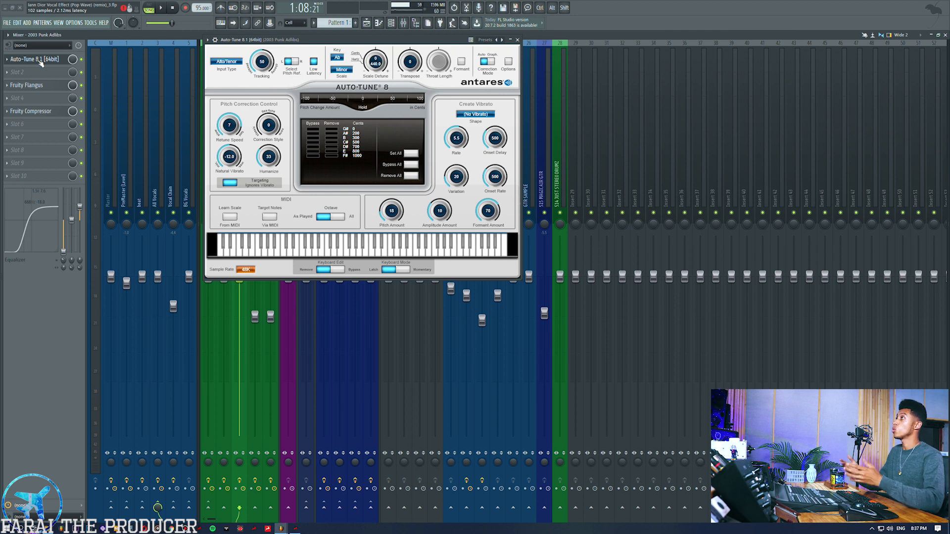
click(41, 63)
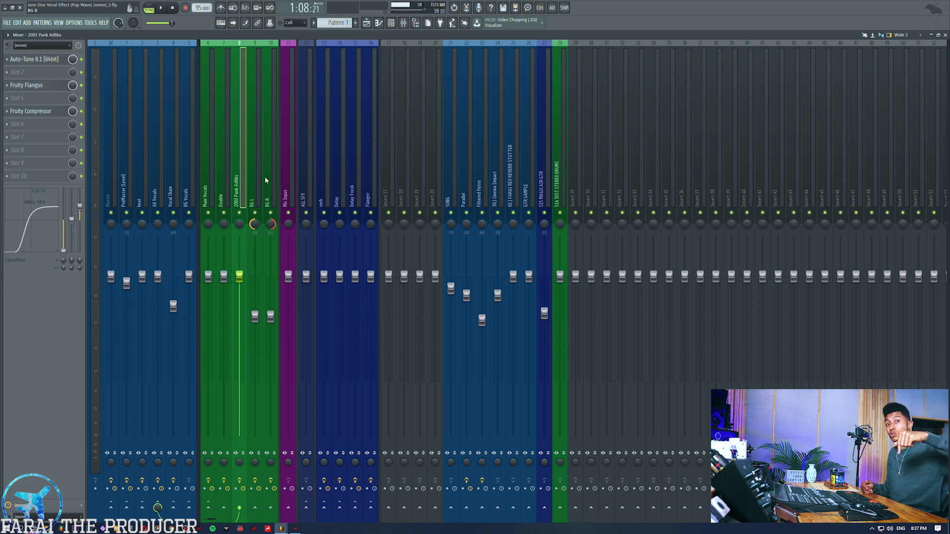
Play the arrangement and examine the effect chains of the Double and 2003 Punk Adlibs mixer channels during playback.
click(370, 25)
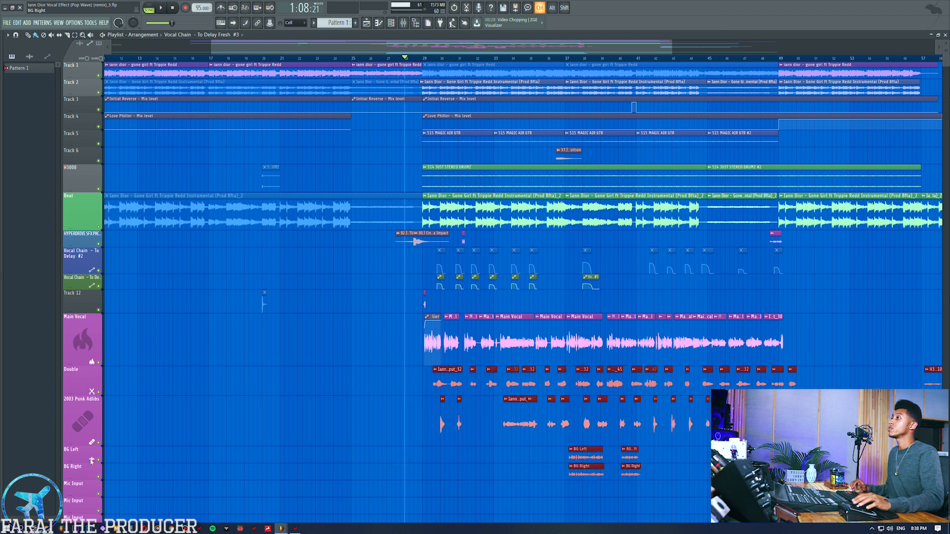
key(space)
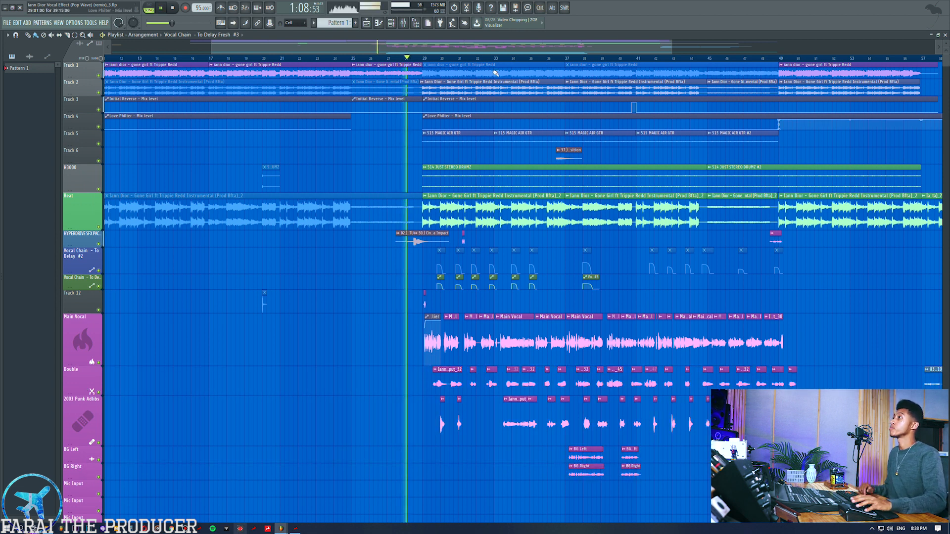
click(405, 24)
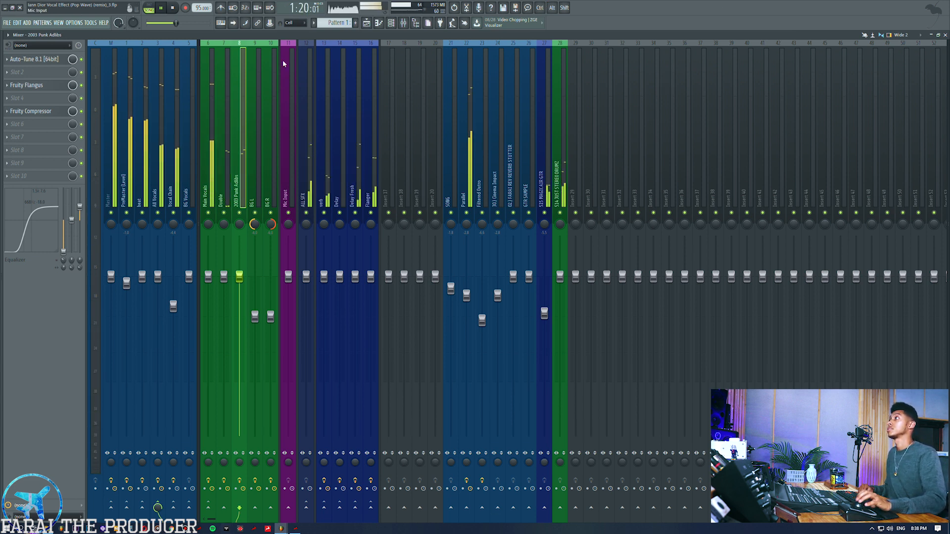
click(228, 150)
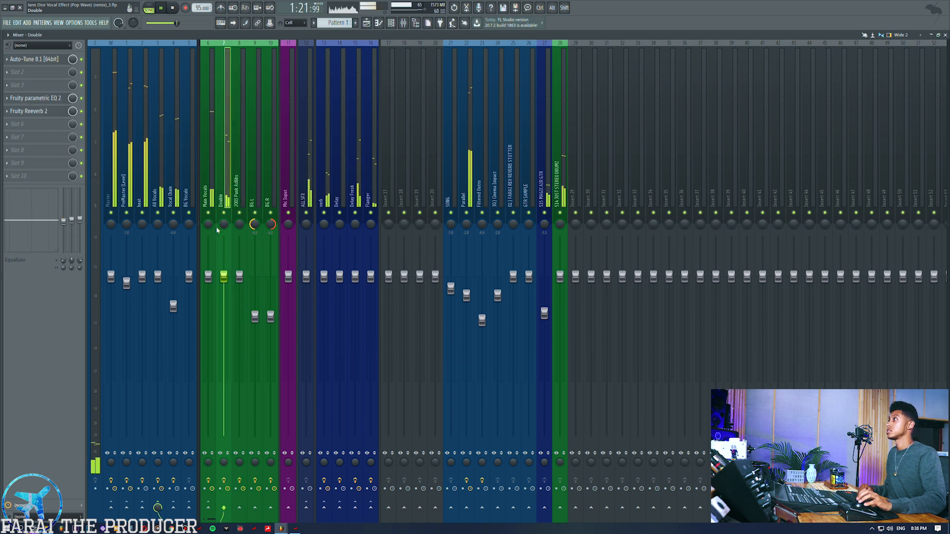
click(245, 72)
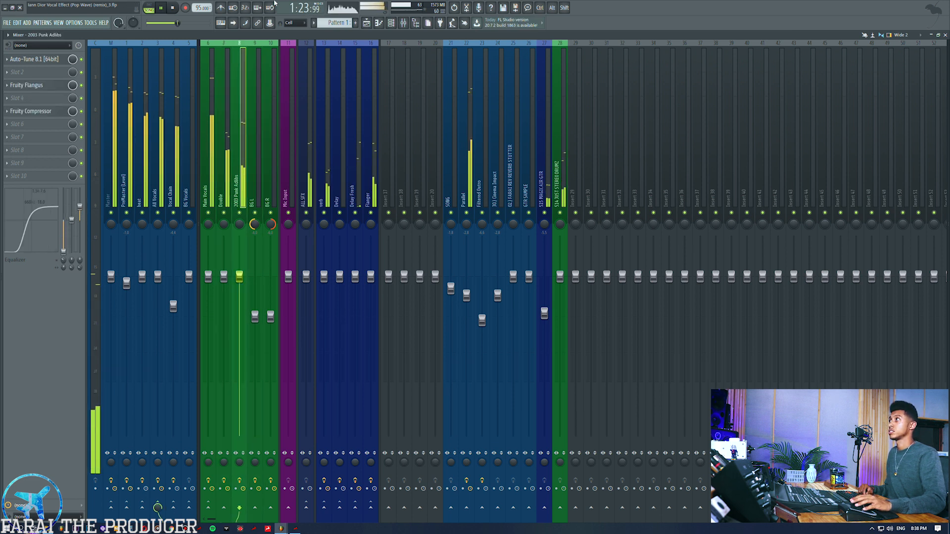
Follow the playback across the BG Left and BG Right clips in the playlist and check the mixer's background vocal channels.
key(F5)
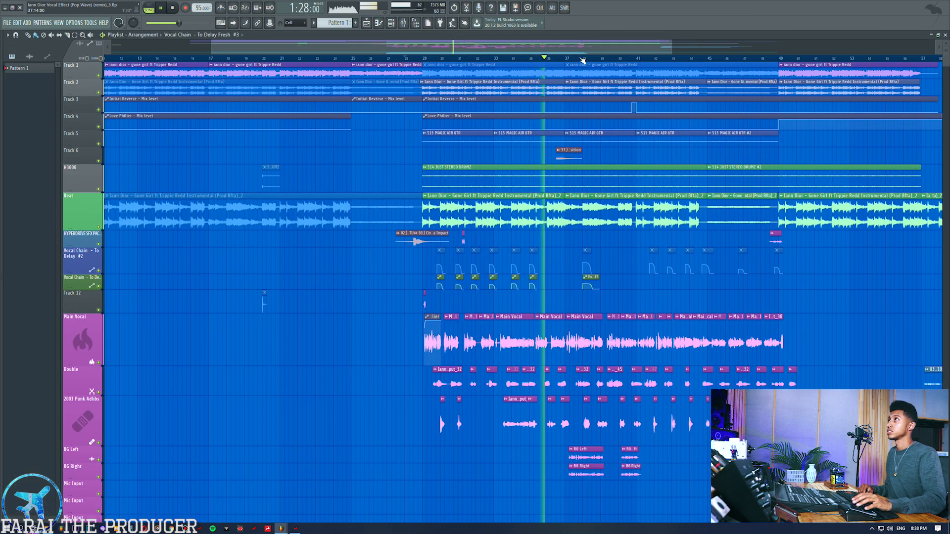
scroll(580, 57, up, 2)
drag(512, 50, 569, 52)
scroll(643, 59, up, 3)
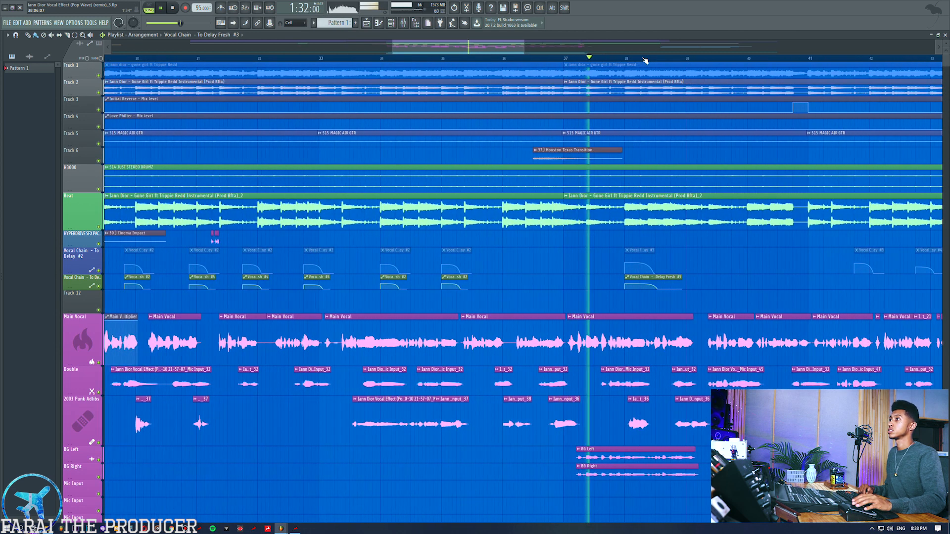
click(403, 28)
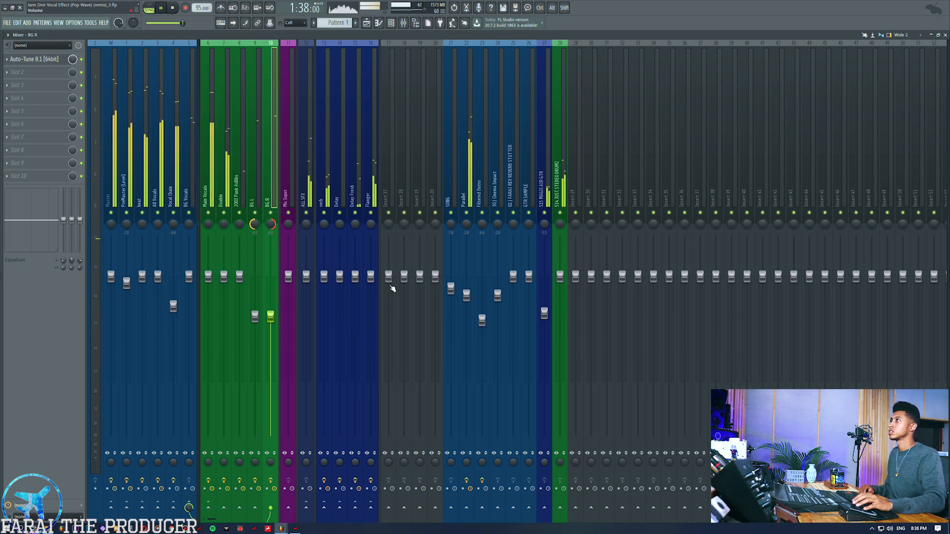
Follow the rest of the vocal section in the playlist while checking the mixer levels and the Double channel's effects.
click(366, 23)
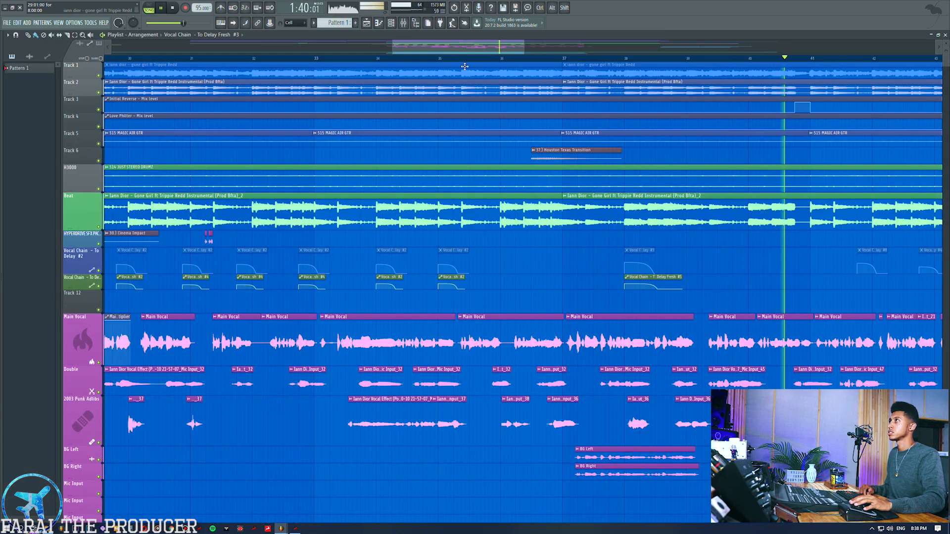
scroll(466, 61, down, 3)
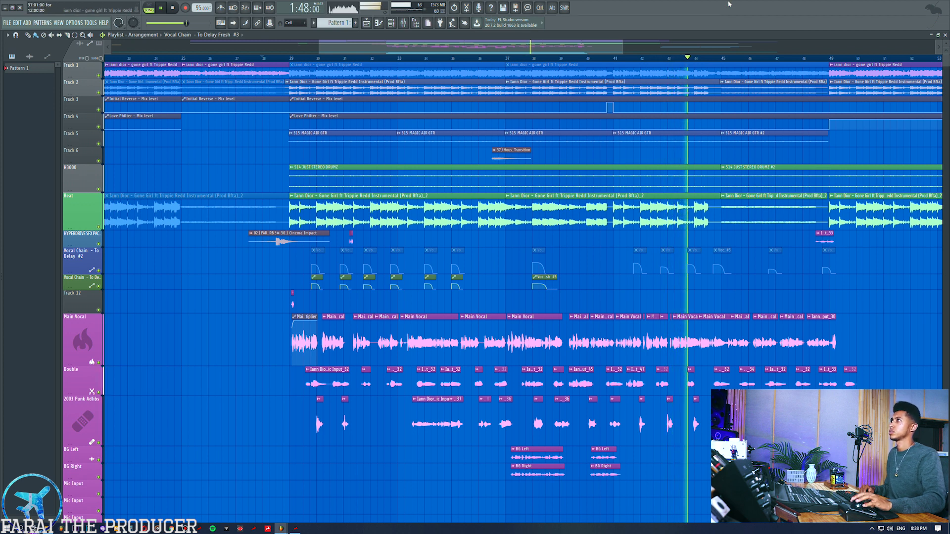
click(404, 23)
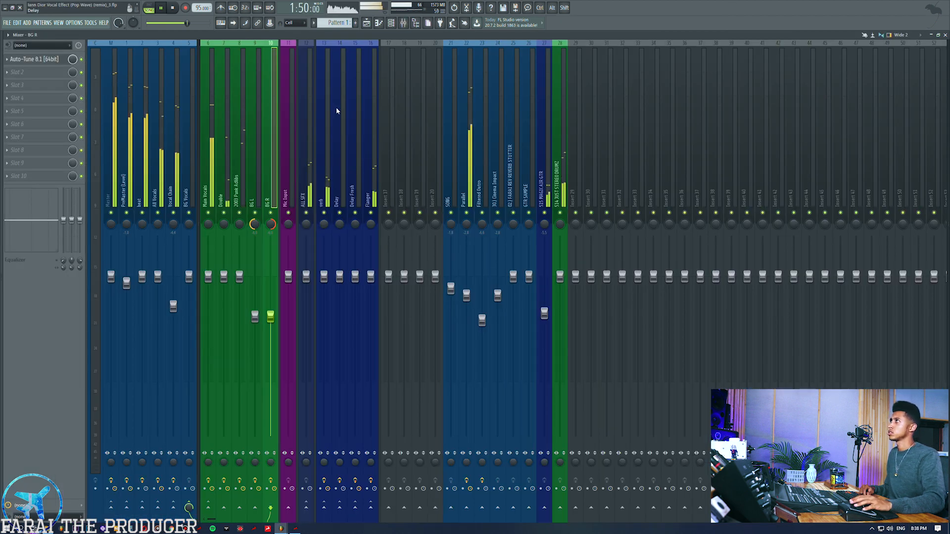
click(366, 23)
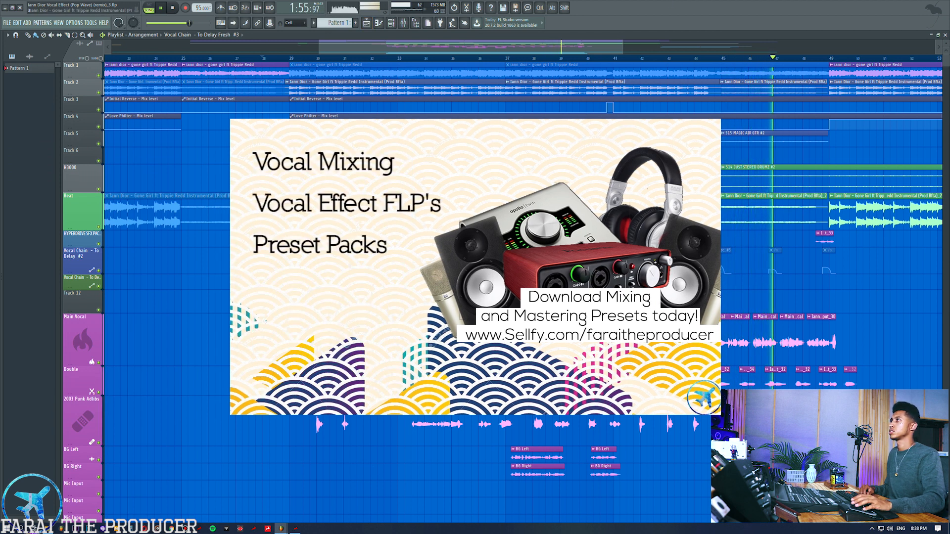
click(404, 23)
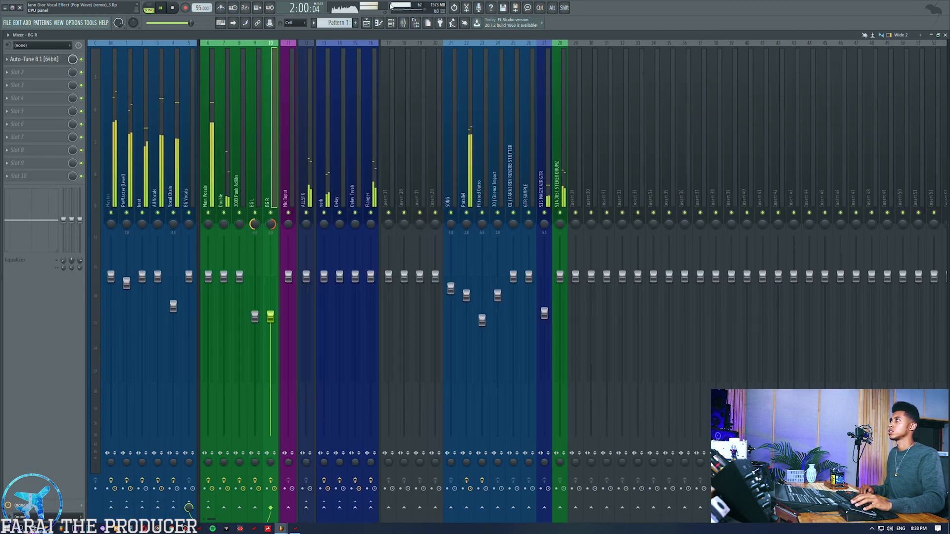
click(230, 132)
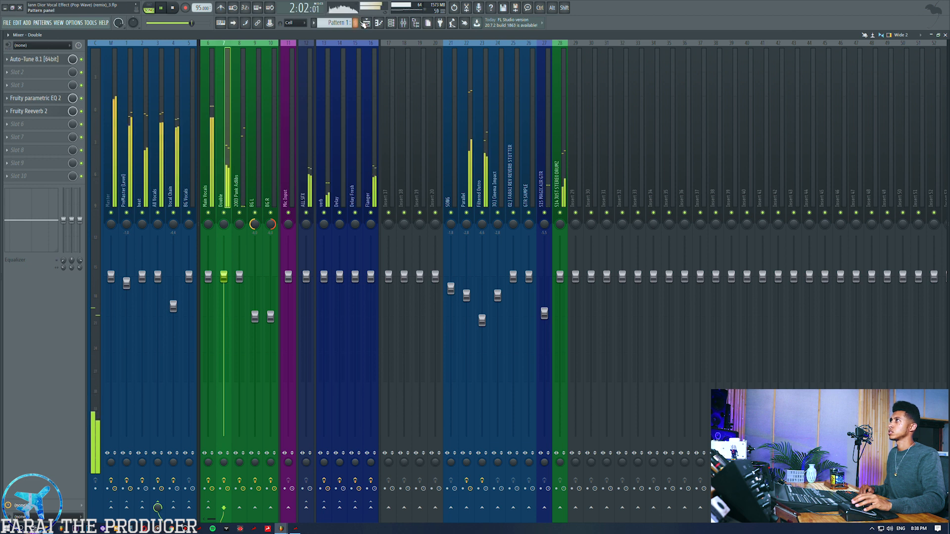
key(F5)
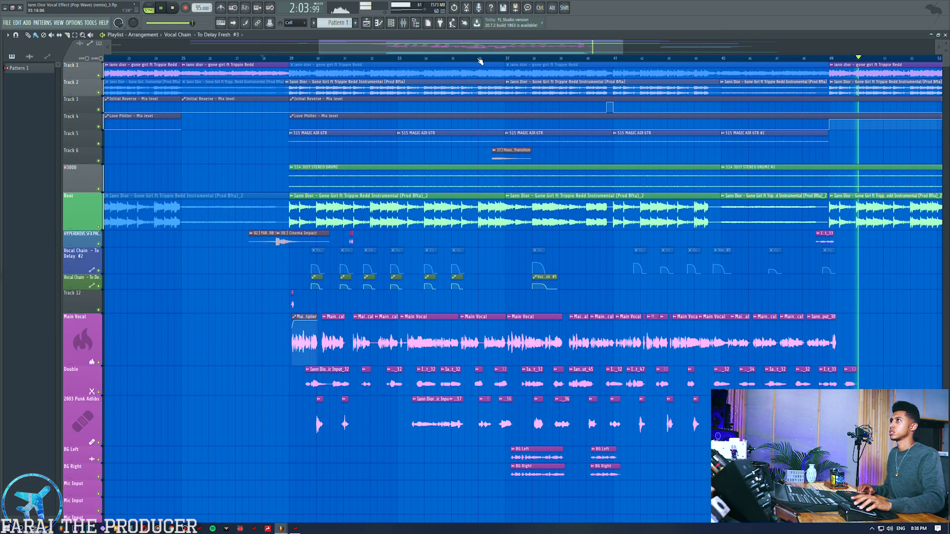
Focus the playlist on the start of the vocals and highlight the clips on the Double and 2003 Punk Adlibs tracks.
scroll(674, 307, down, 4)
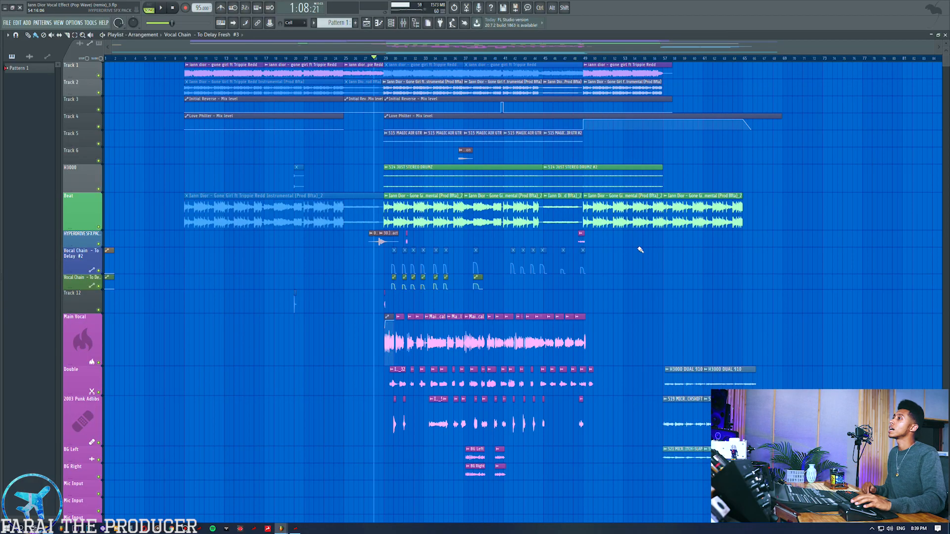
scroll(399, 59, up, 6)
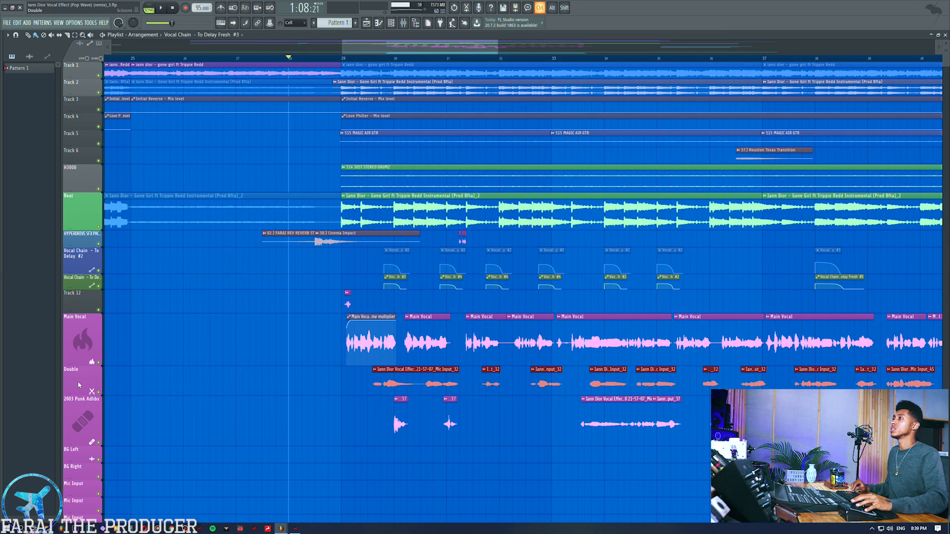
click(82, 420)
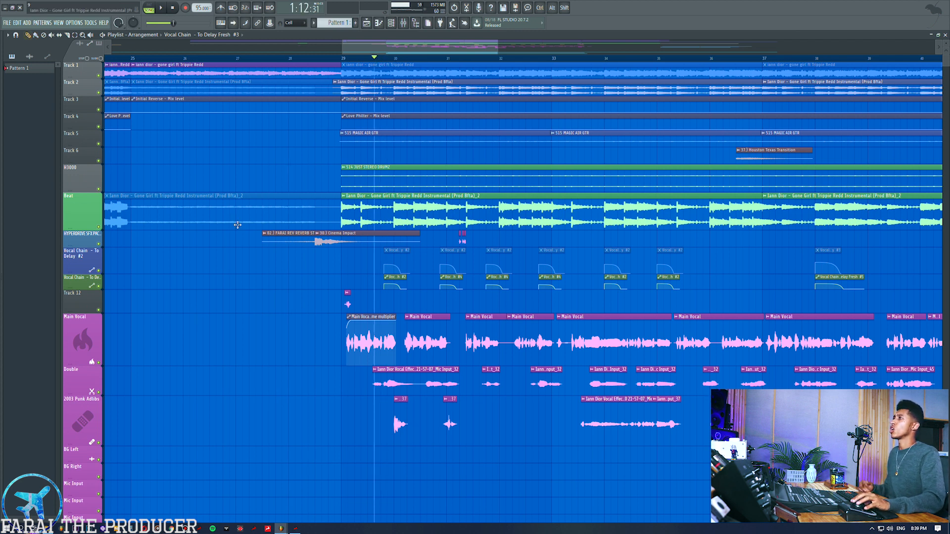
Solo the Double track, play it, and view its channel in the mixer.
right_click(99, 391)
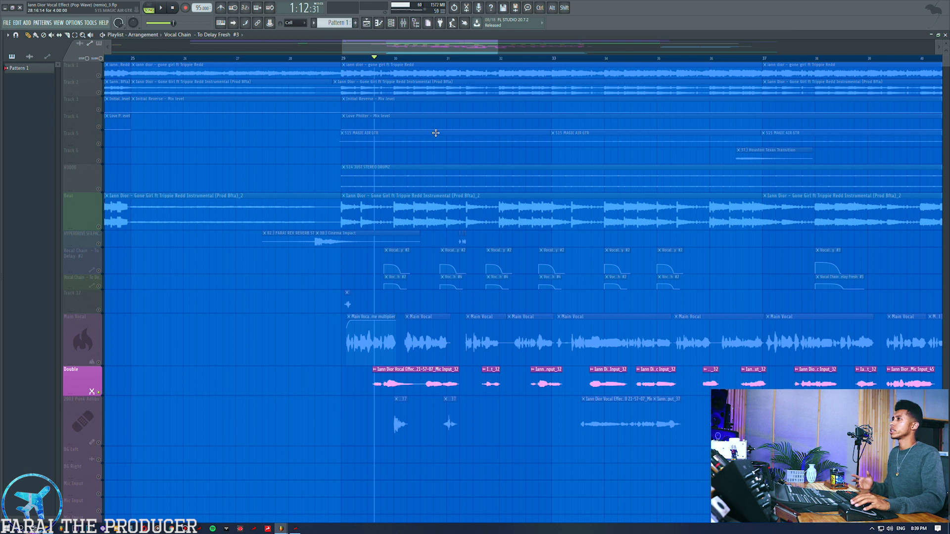
key(space)
key(F9)
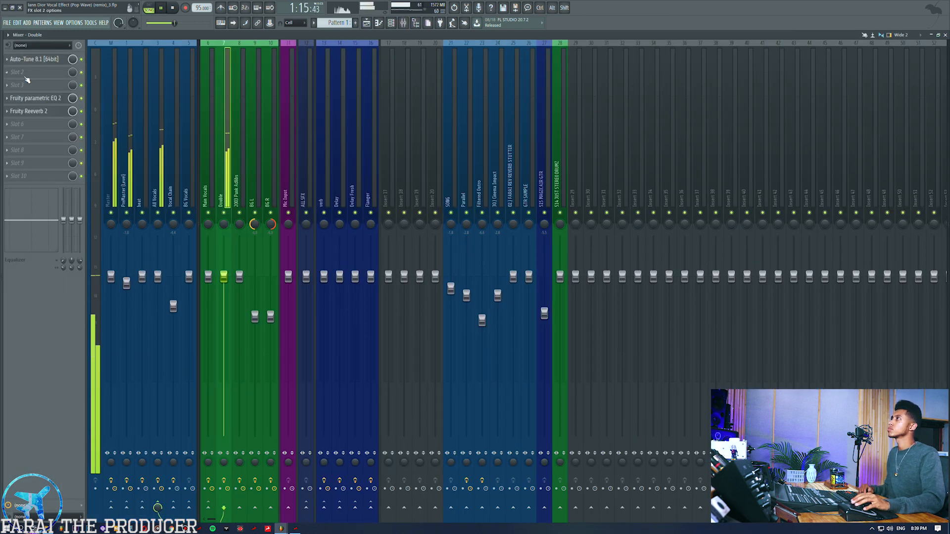
Listen to the 2003 Punk Adlibs track soloed in the playlist, and stop playback.
click(371, 24)
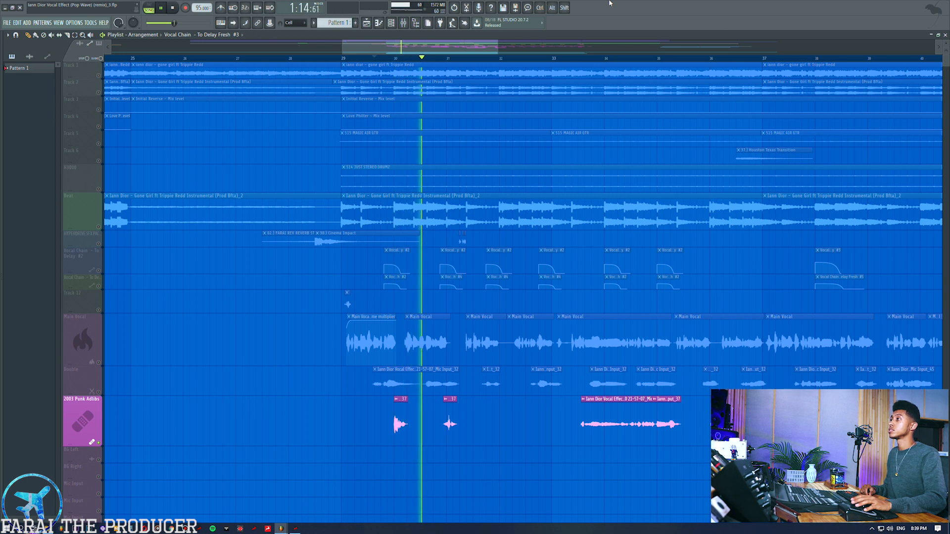
key(space)
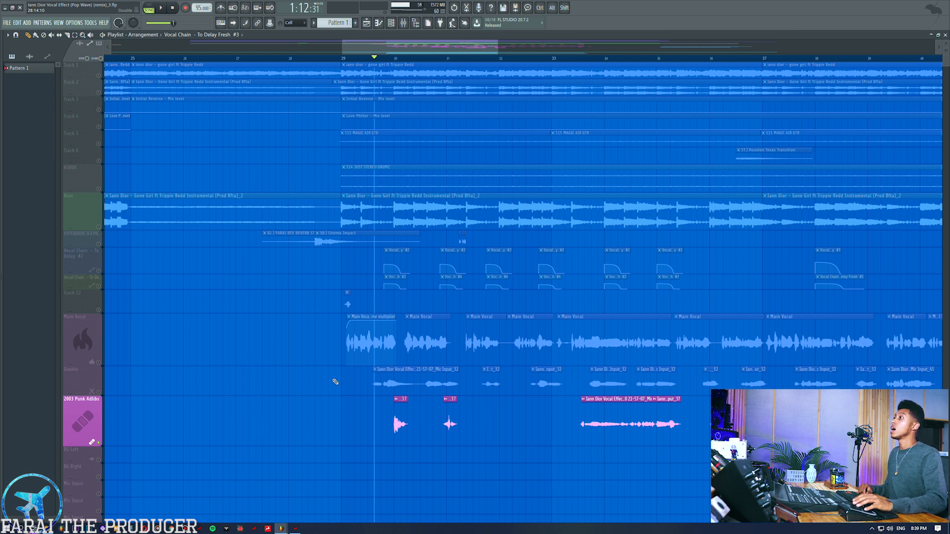
drag(114, 388, 231, 398)
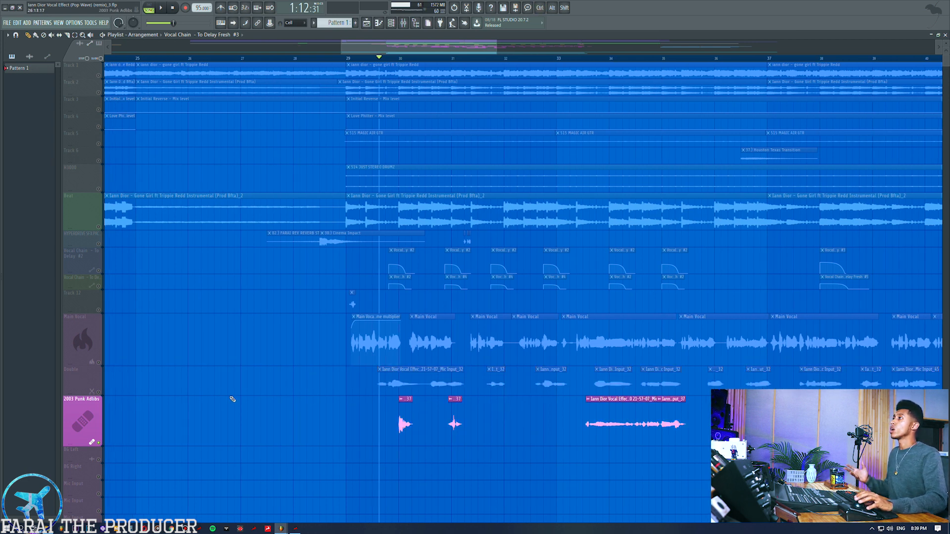
Solo the Double track and examine the Auto-Tune 8.1 settings on its mixer channel.
click(102, 394)
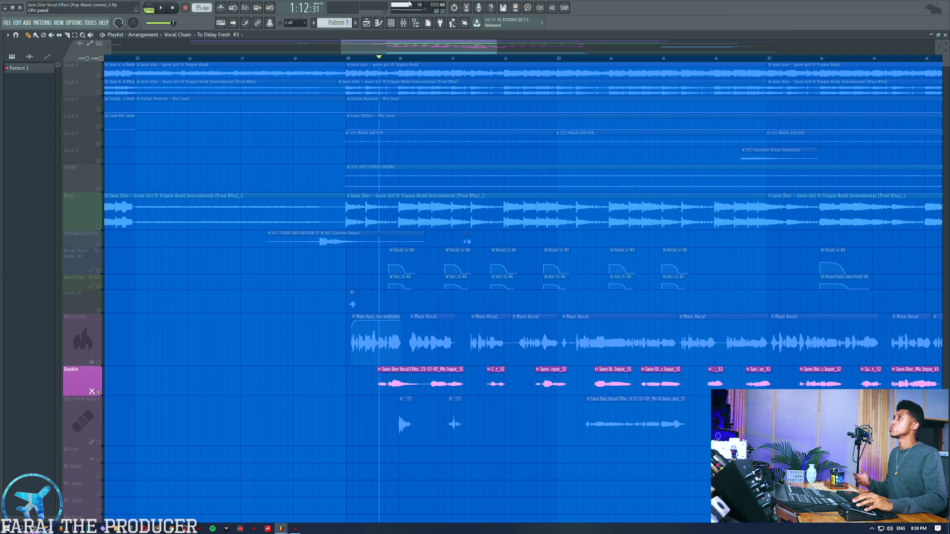
click(405, 27)
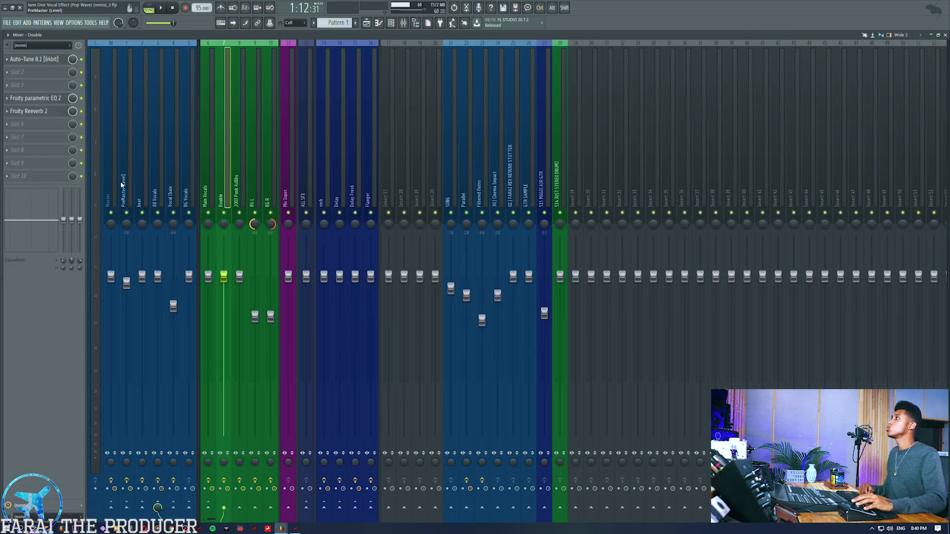
click(45, 59)
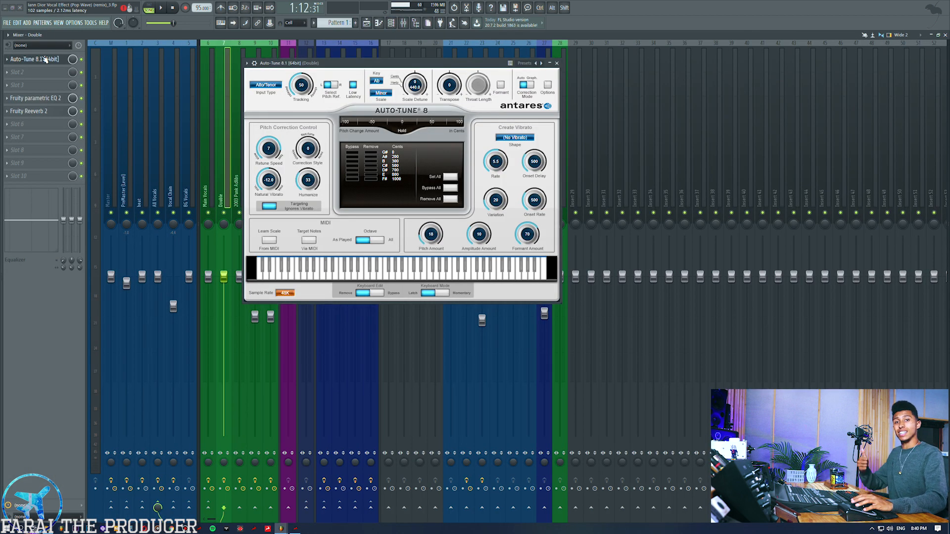
click(45, 59)
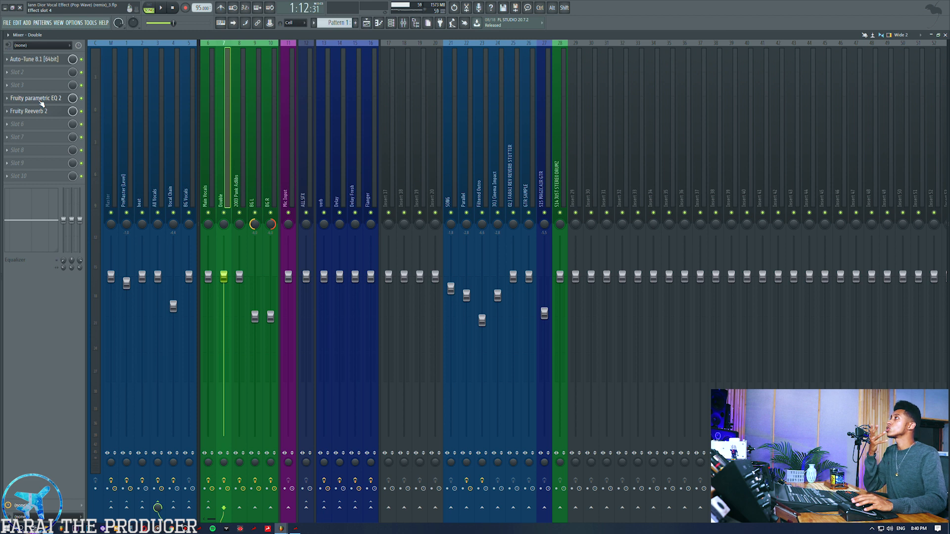
Show the Double channel's Fruity parametric EQ 2 and Fruity Reeverb 2 side by side over the playlist and play the soloed track.
click(42, 99)
click(42, 112)
drag(331, 271, 676, 226)
drag(392, 230, 385, 196)
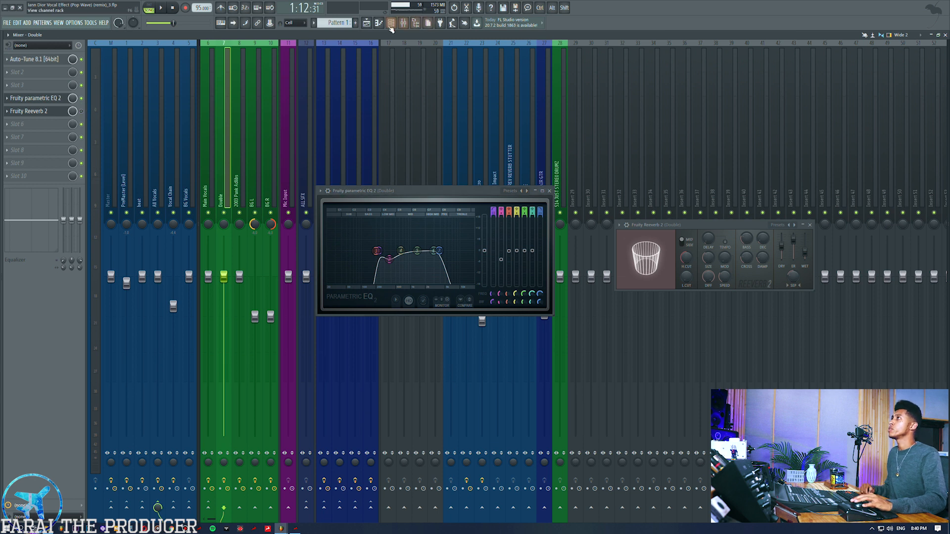
click(370, 28)
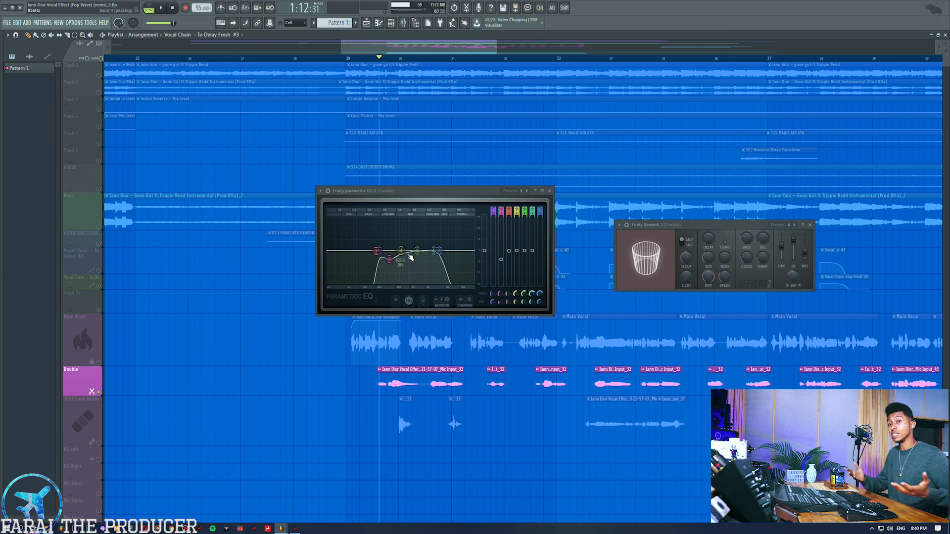
key(space)
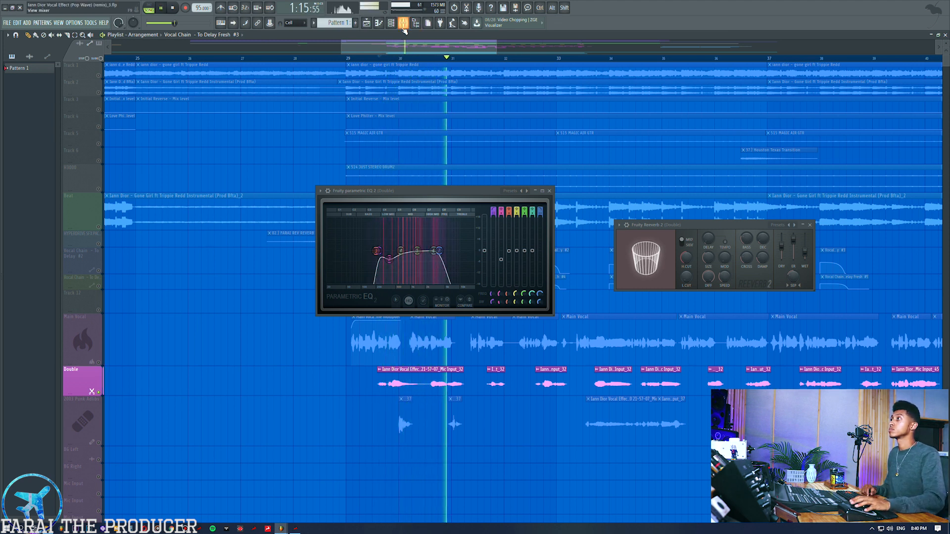
Play the soloed Double track with Fruity Reeverb 2 bypassed and view its channel in the mixer.
key(space)
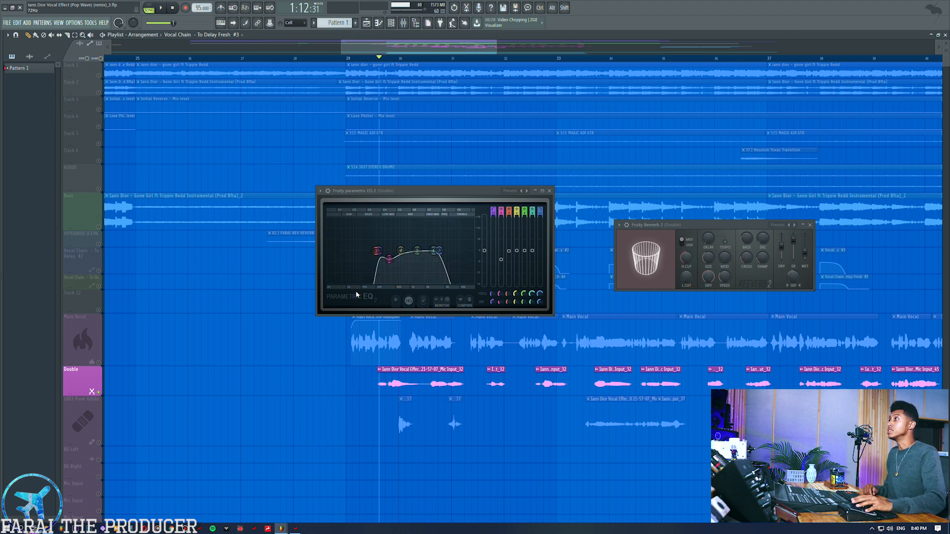
key(space)
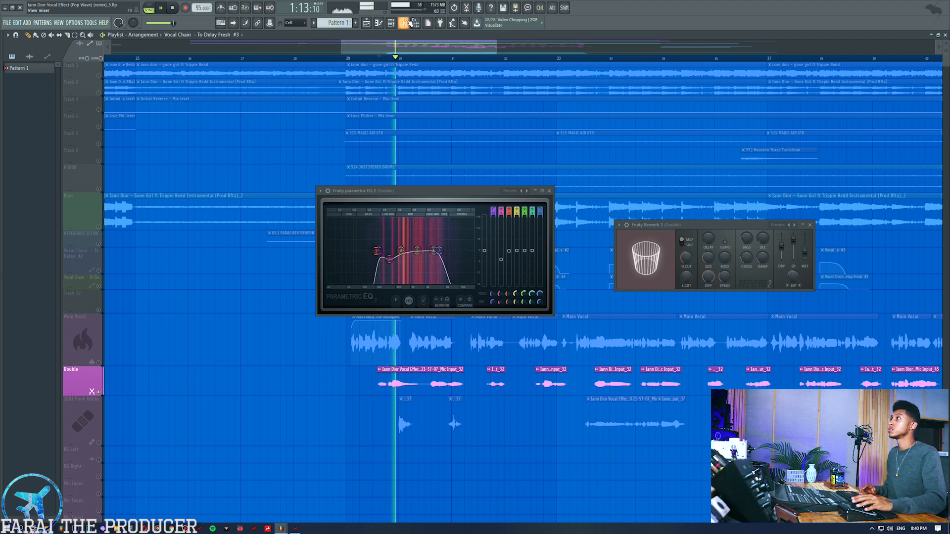
key(F9)
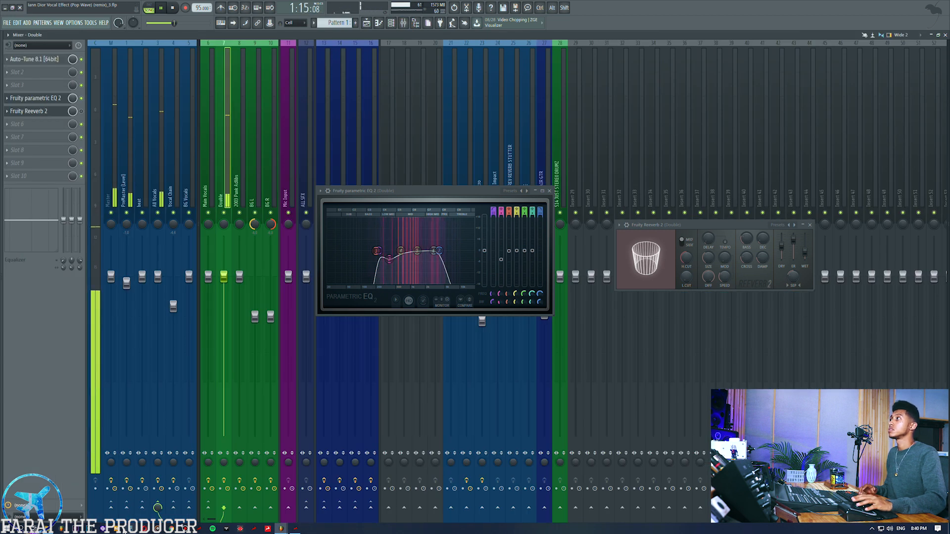
key(space)
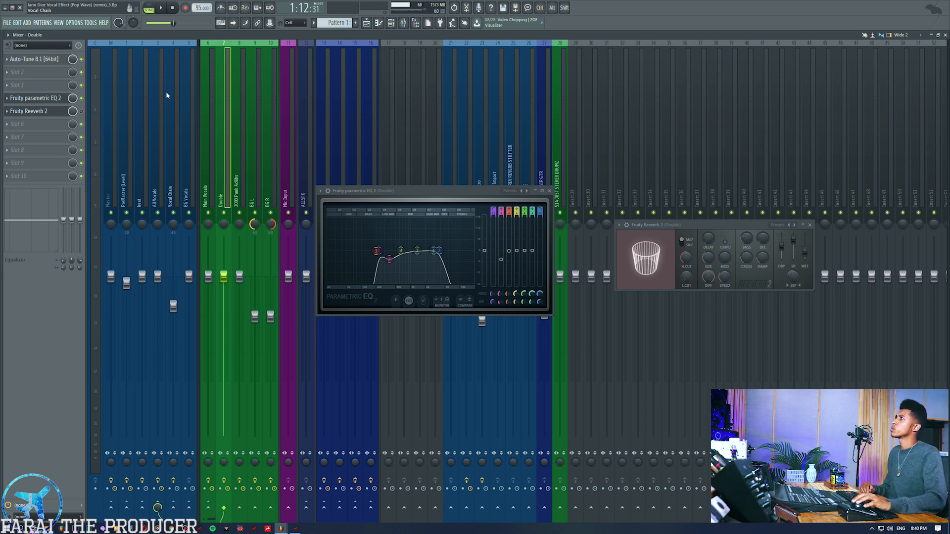
Bypass Fruity parametric EQ 2 on the Double channel and listen to the vocal without it.
click(81, 98)
key(space)
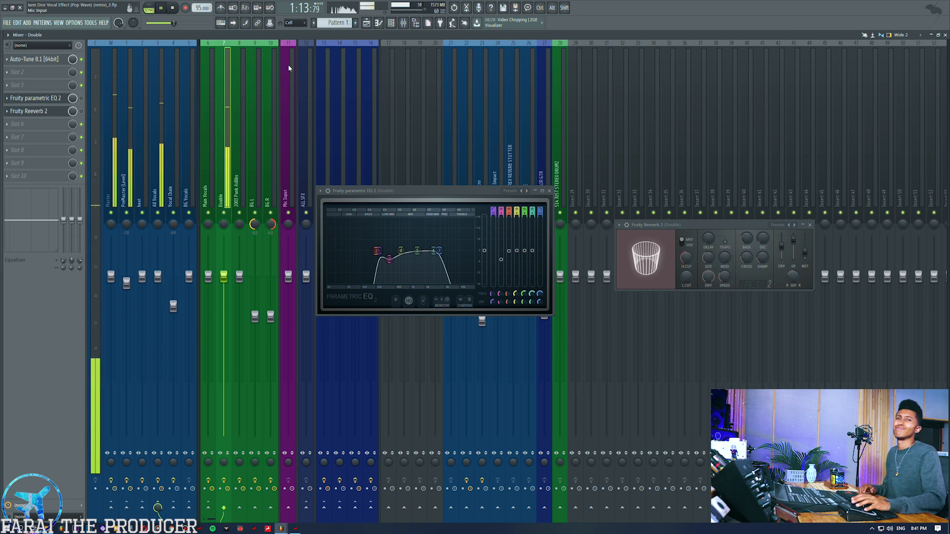
key(space)
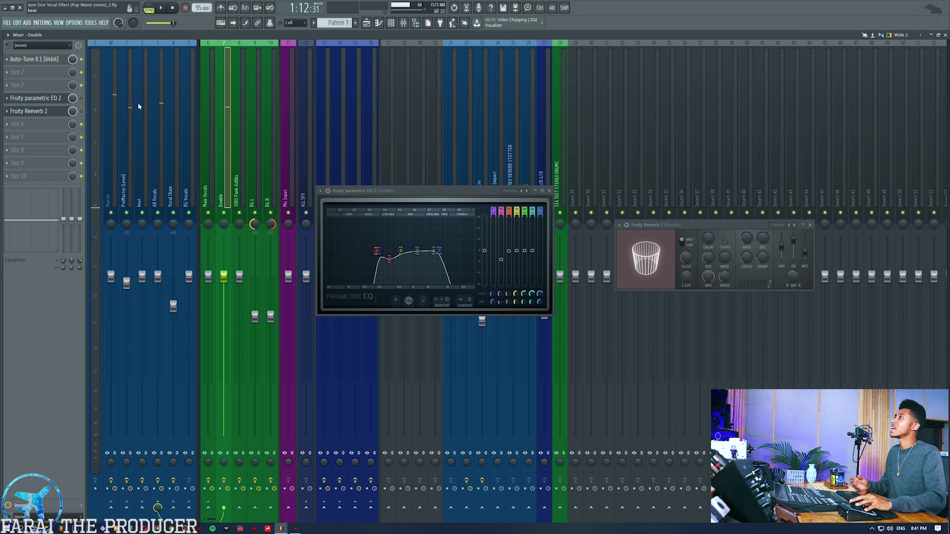
Re-enable Fruity parametric EQ 2 and Fruity Reeverb 2 on the Double channel and play the vocal with both effects.
click(82, 100)
click(81, 111)
key(space)
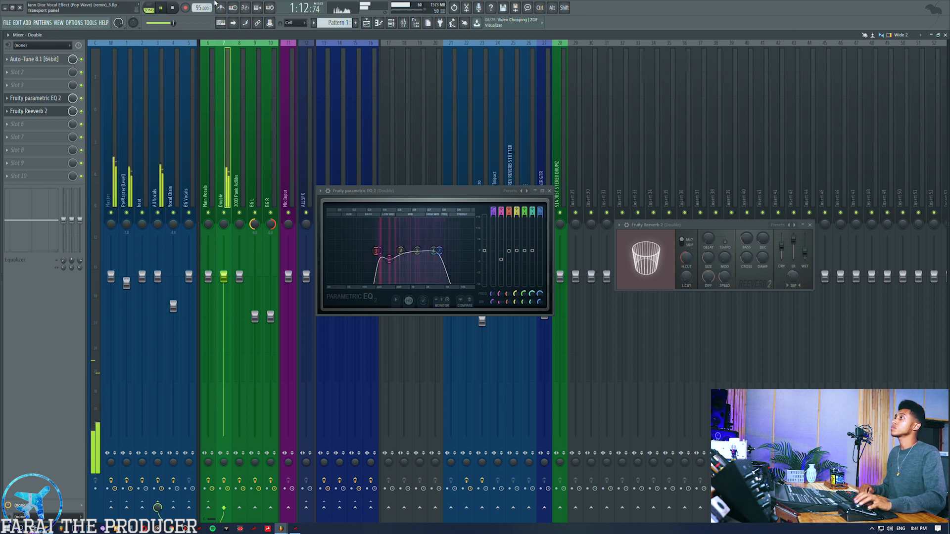
key(space)
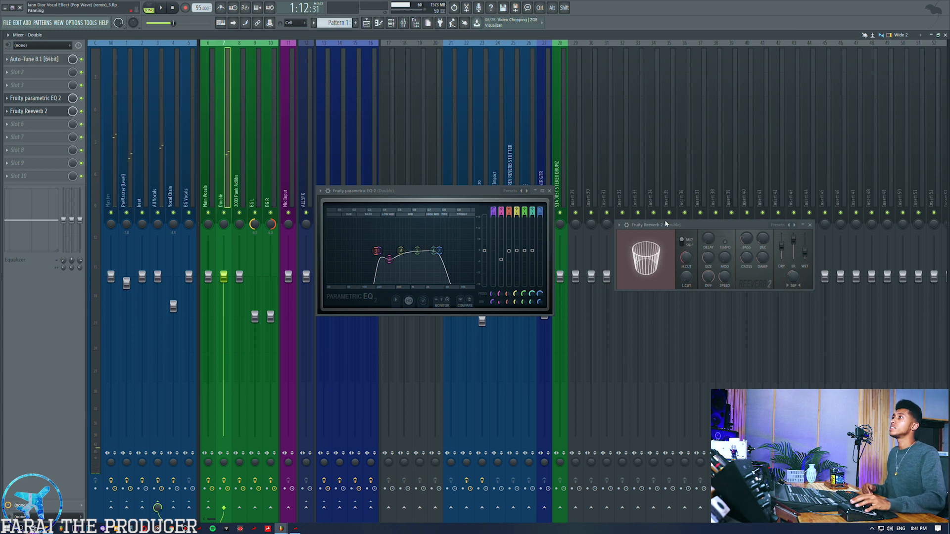
Close the Double channel's Fruity Reeverb 2 and Fruity parametric EQ 2 windows.
drag(663, 226, 643, 200)
click(790, 199)
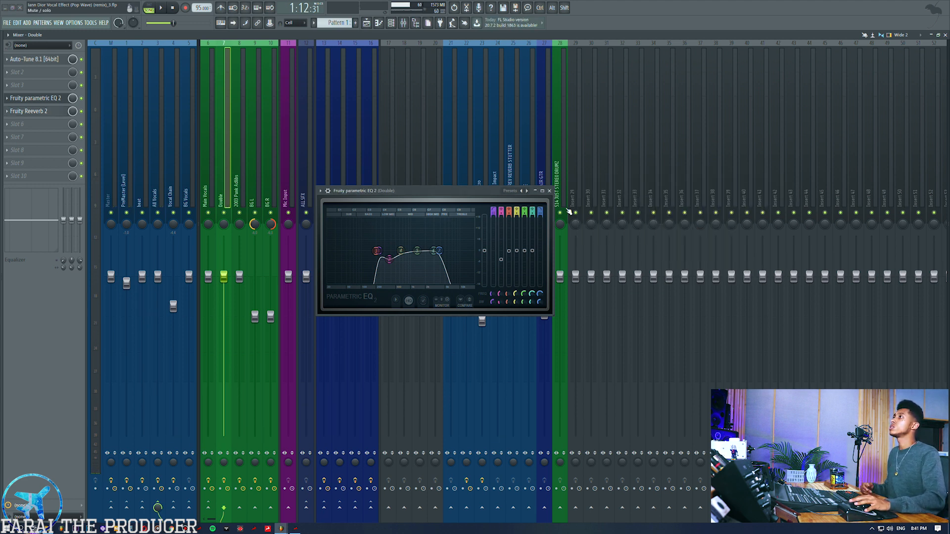
click(550, 191)
Examine the Auto-Tune 8.1 settings on the 2003 Punk Adlibs mixer channel and close the plugin.
click(236, 128)
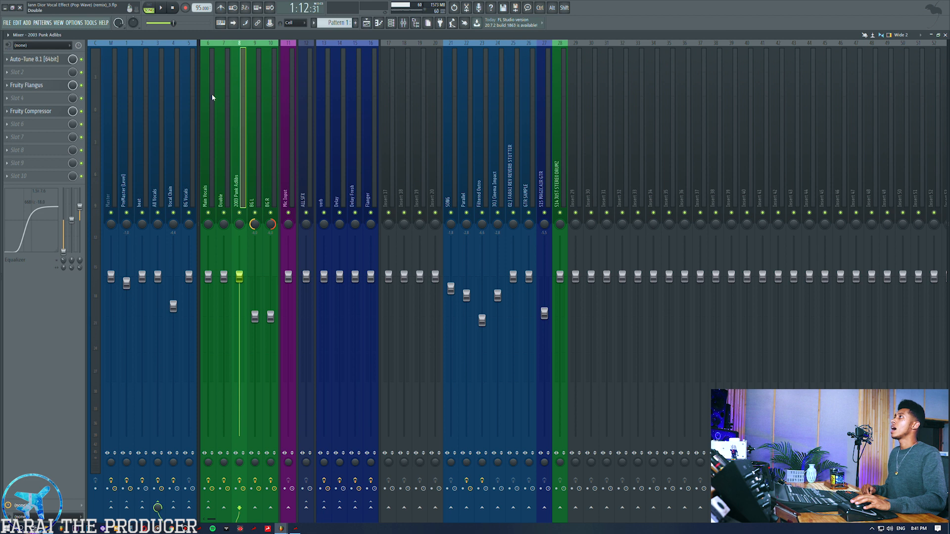
click(29, 59)
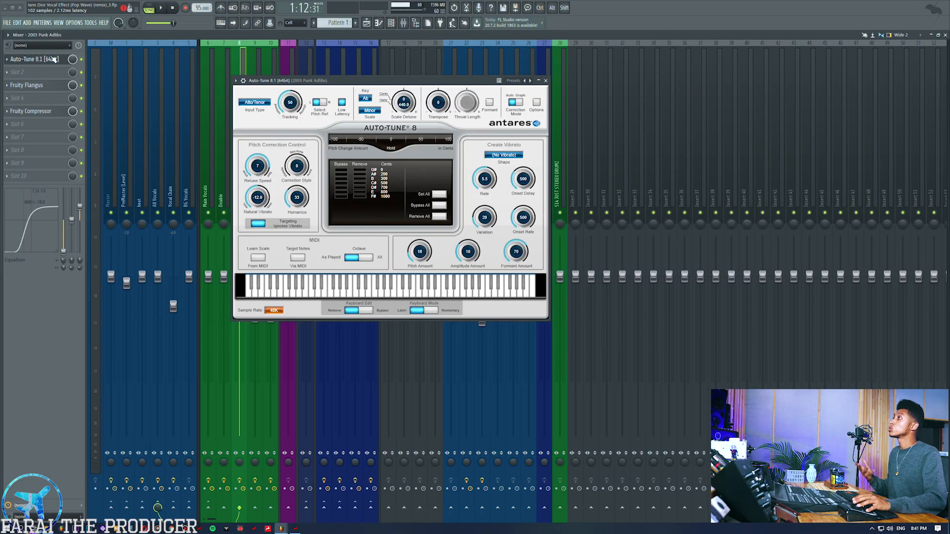
click(55, 59)
Show the Fruity Flangus and Fruity Compressor settings of the 2003 Punk Adlibs channel in separate, non-overlapping windows.
click(30, 85)
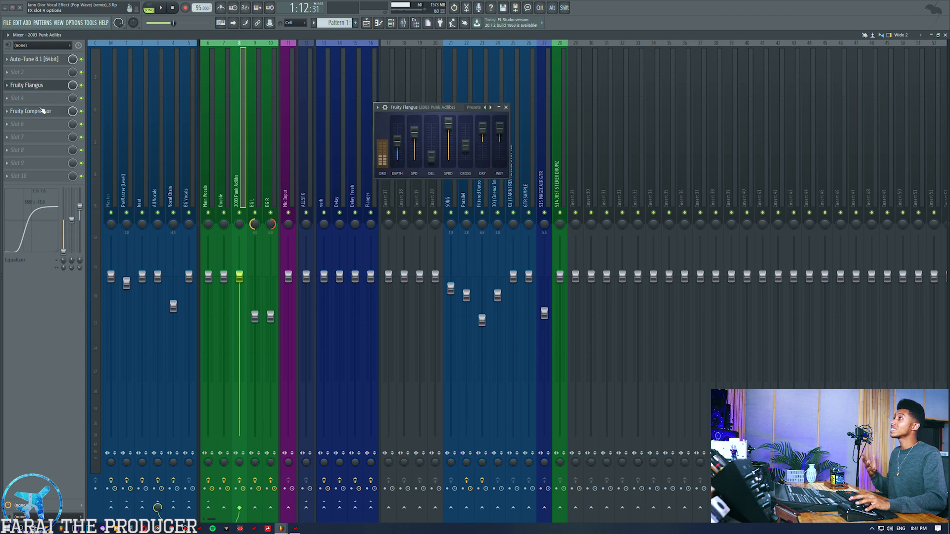
click(31, 110)
drag(435, 215, 705, 243)
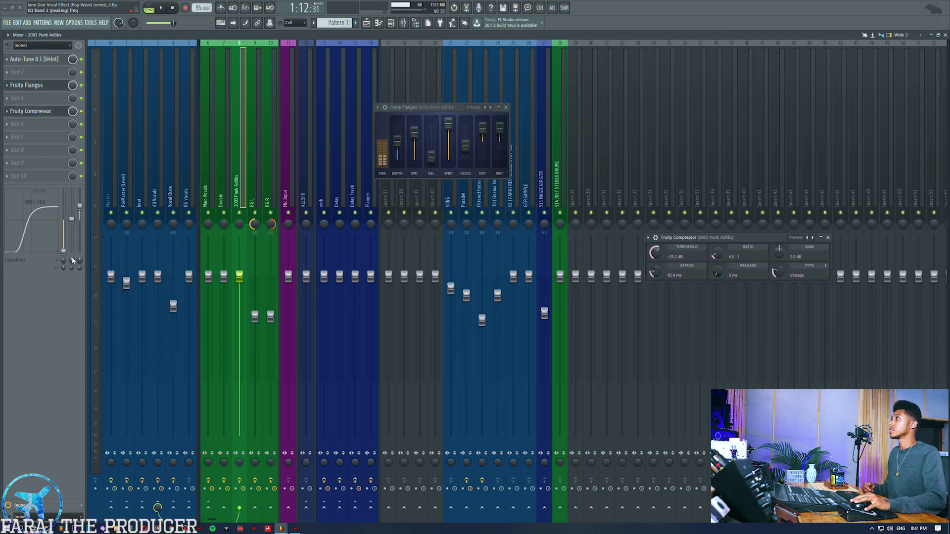
drag(55, 250, 56, 251)
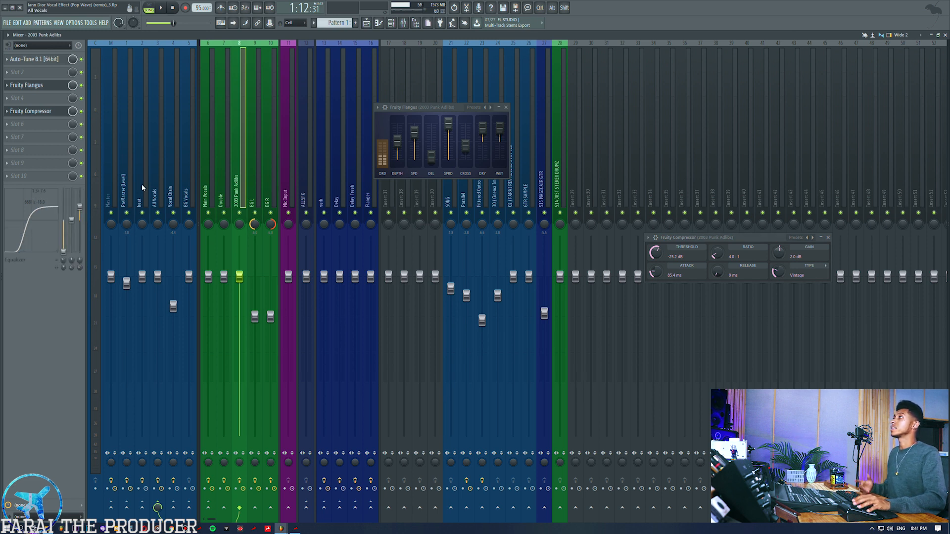
Solo the 2003 Punk Adlibs track in the playlist, play it, and bring its following clips into view.
click(367, 24)
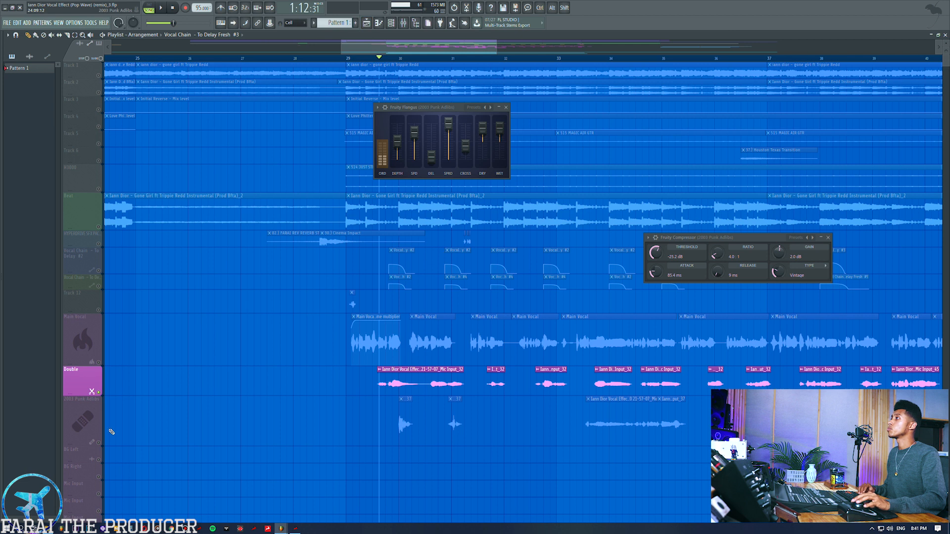
click(101, 447)
key(space)
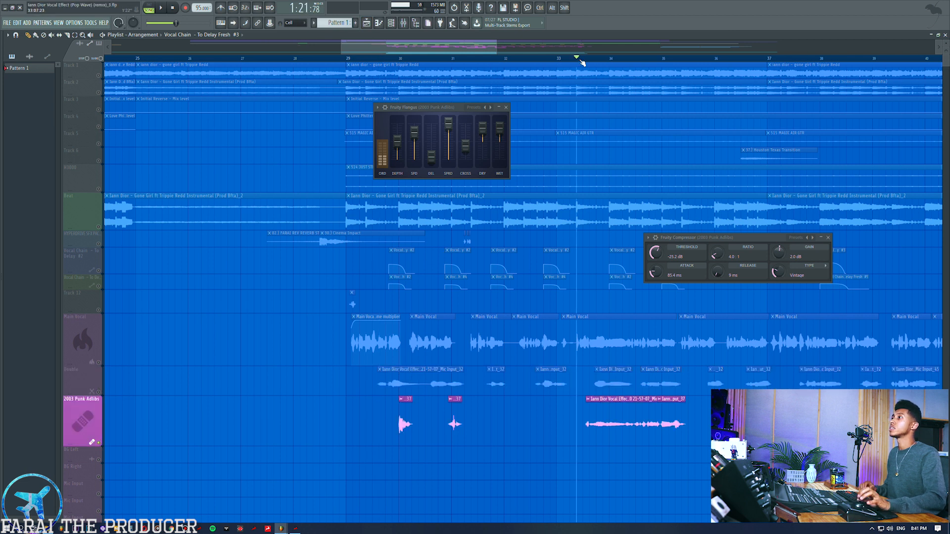
drag(395, 50, 426, 54)
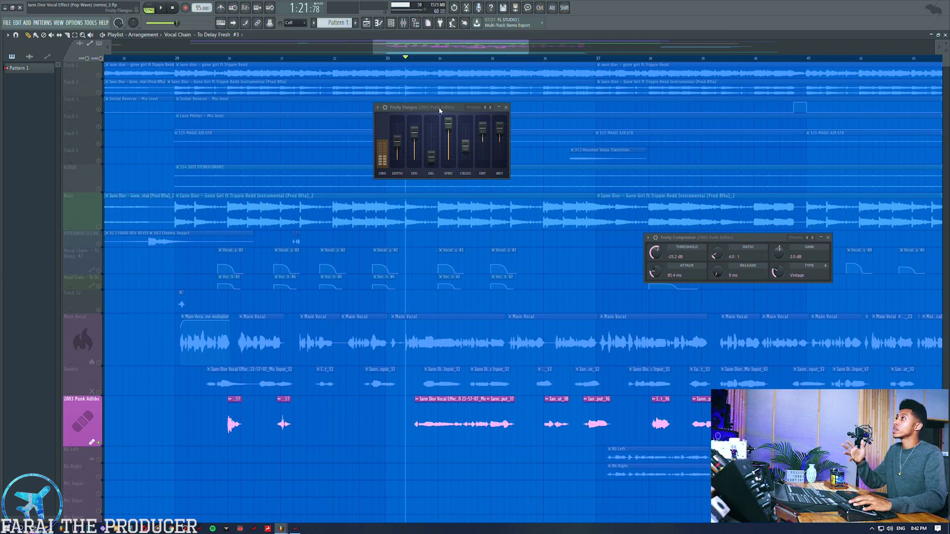
drag(440, 110, 448, 109)
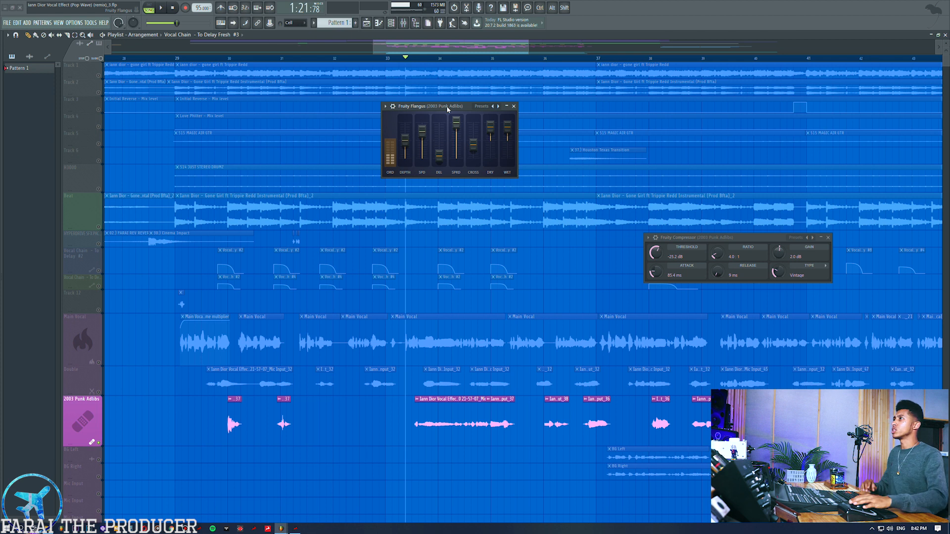
Unmute the Main Vocal track and play it together with the 2003 Punk Adlibs track.
click(100, 363)
key(space)
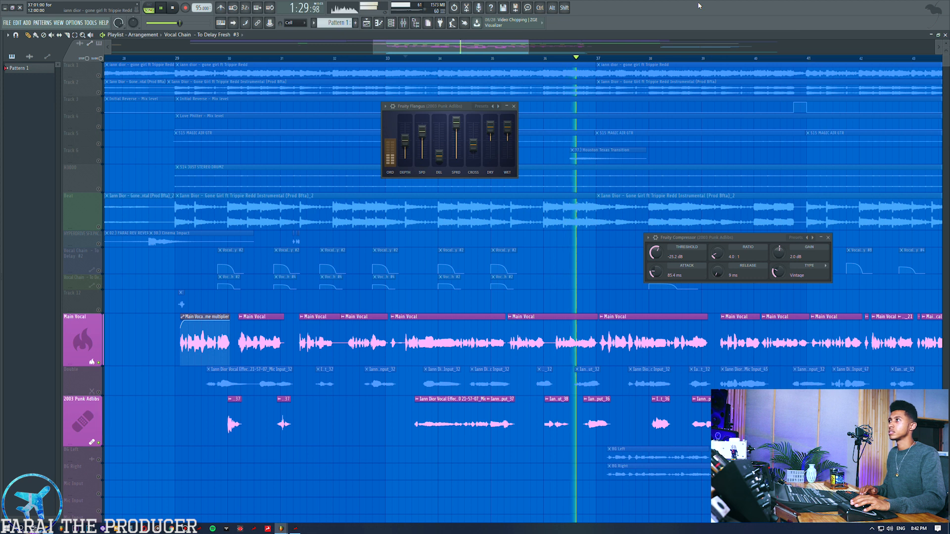
key(space)
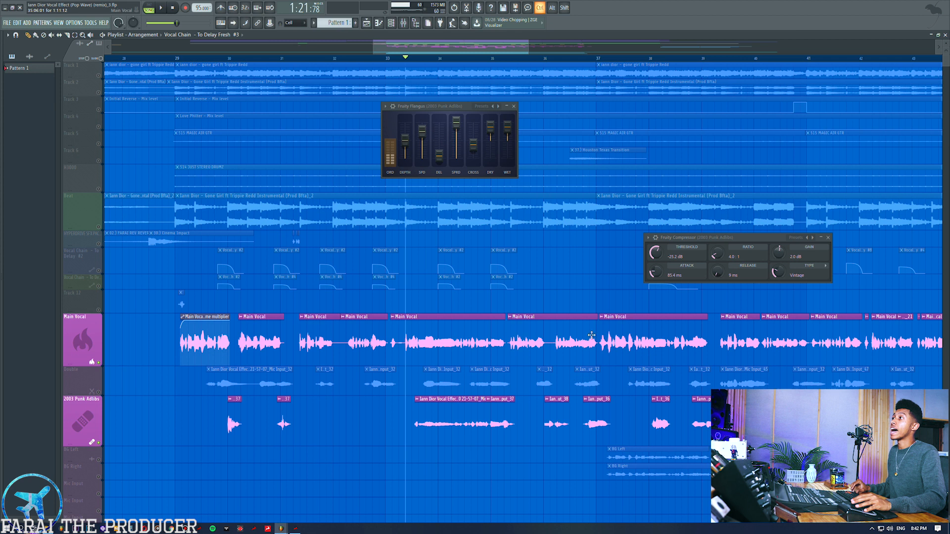
Replay the Main Vocal and adlibs from the middle of bar 36 and stop playback.
click(571, 58)
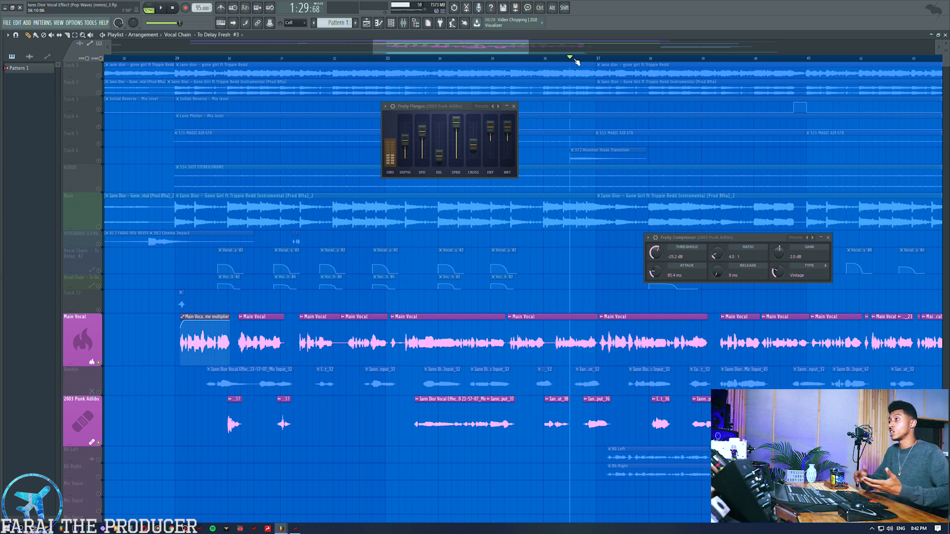
key(space)
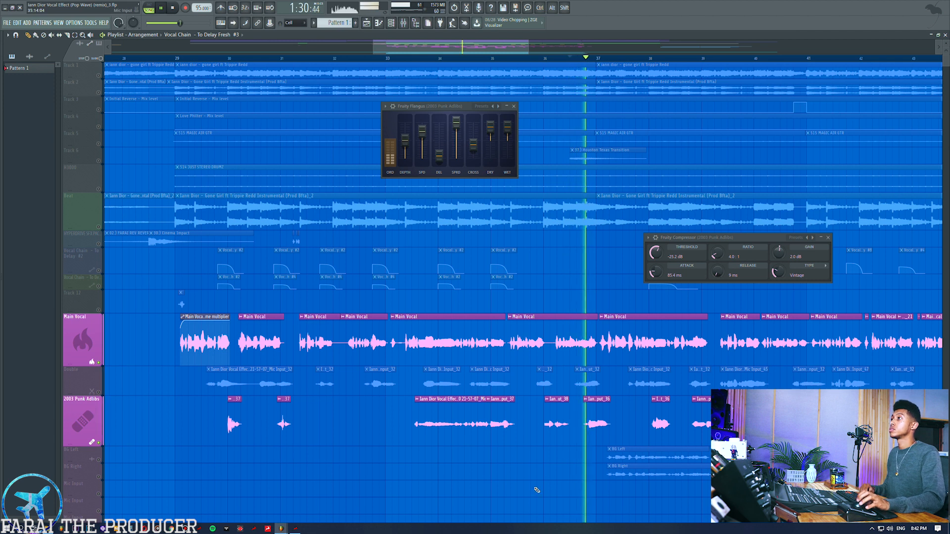
key(space)
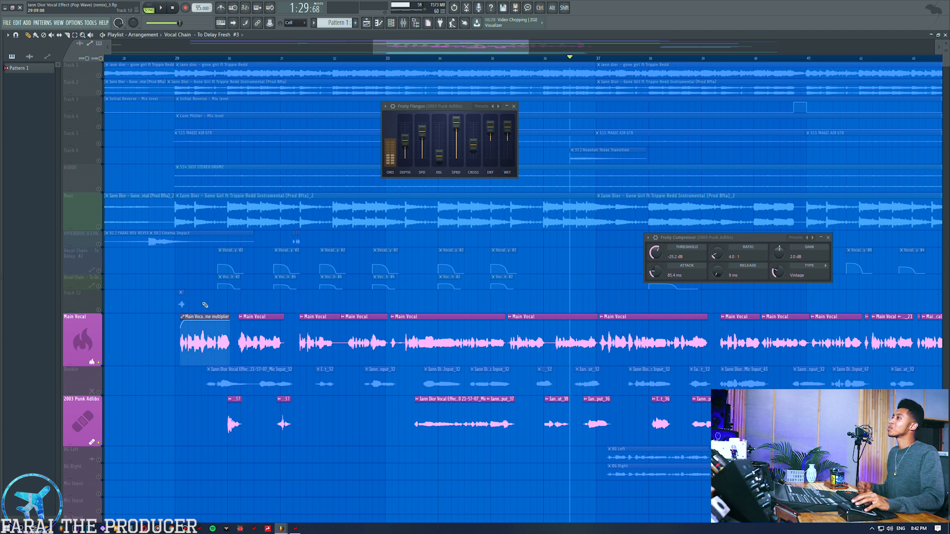
Unmute the Double track and play all three vocal layers from bar 33, checking their levels in the mixer.
click(99, 392)
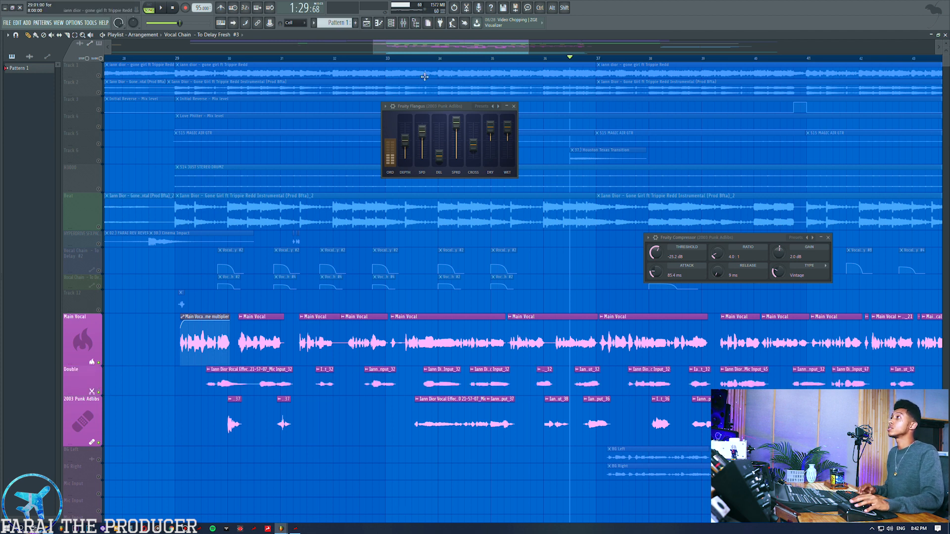
click(411, 58)
key(space)
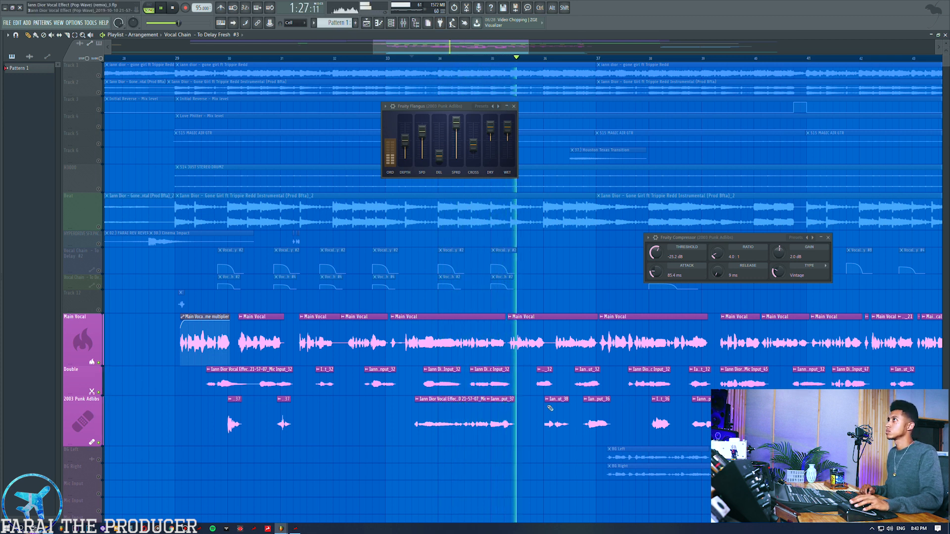
key(F9)
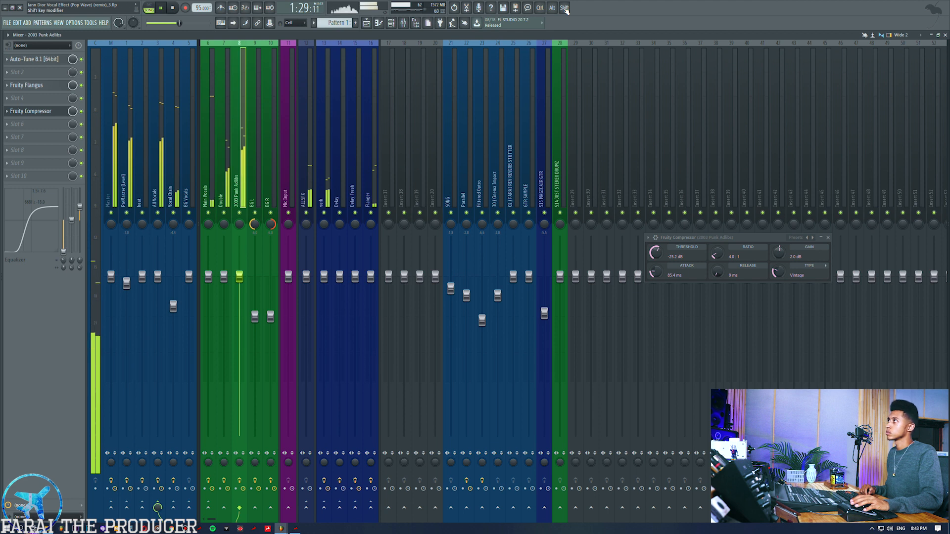
click(368, 26)
key(space)
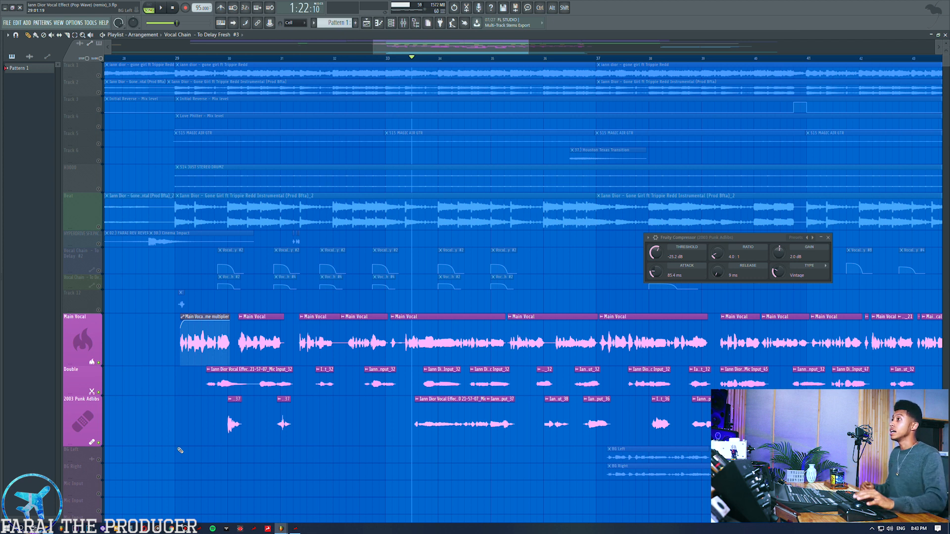
Unmute the BG Left and BG Right tracks and view the BG L and BG R channels in the mixer.
click(99, 460)
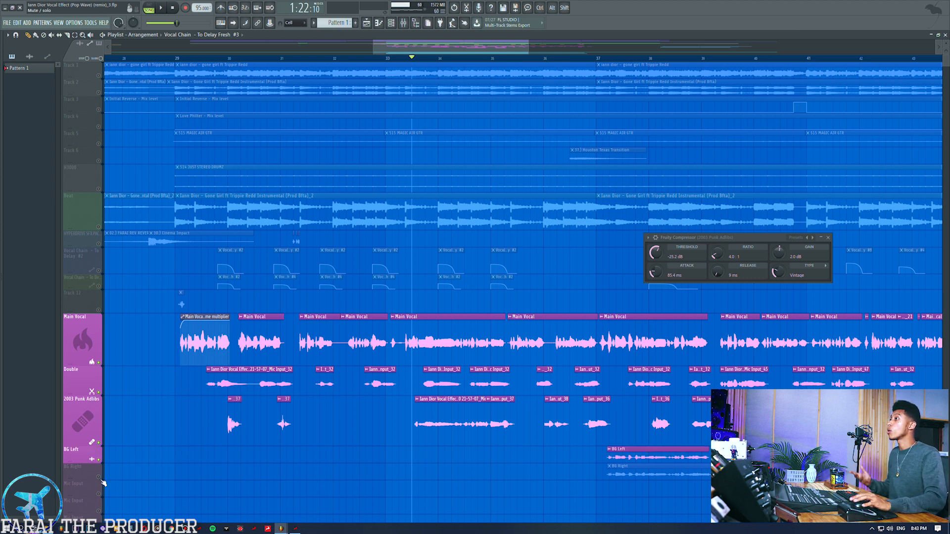
click(98, 477)
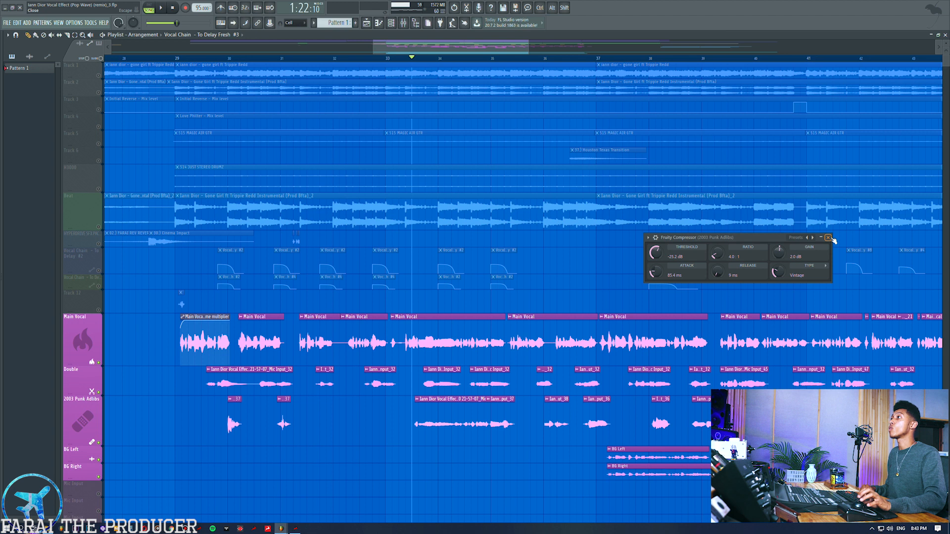
key(F9)
click(253, 161)
click(269, 154)
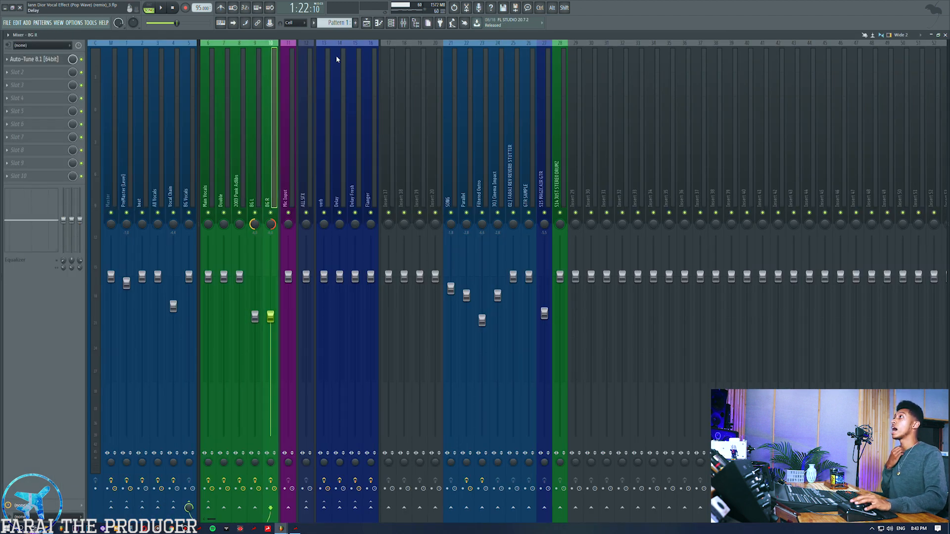
Point out the BG Left and BG Right clips in the playlist by selecting them, and clear the selection.
click(367, 24)
click(74, 453)
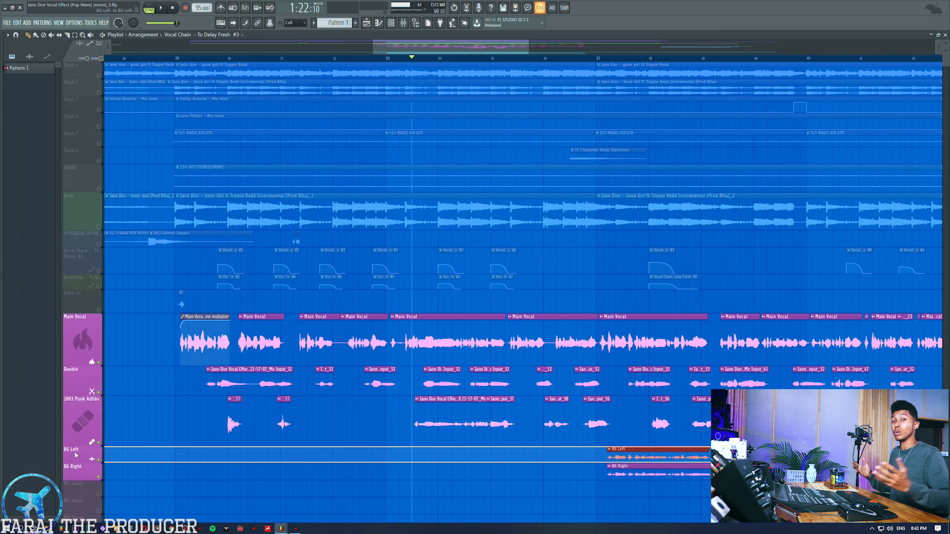
ctrl+click(85, 461)
ctrl+click(85, 471)
ctrl+click(85, 458)
click(220, 484)
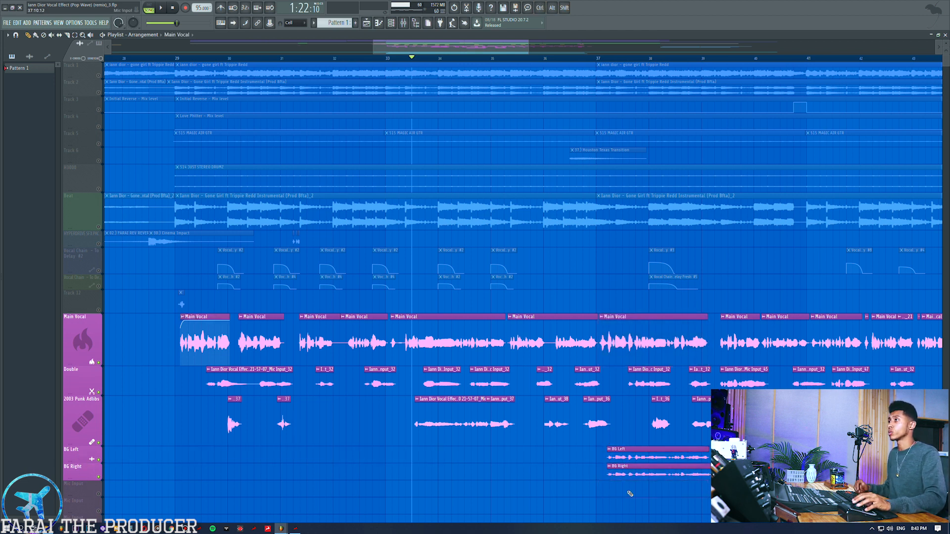
drag(597, 452, 685, 479)
click(659, 500)
Solo the BG Left and BG Right tracks and play them from bar 37.
click(597, 58)
right_click(99, 460)
key(space)
drag(424, 48, 442, 47)
Watch the background vocal levels in the mixer, stop playback and select the BG L channel.
key(F9)
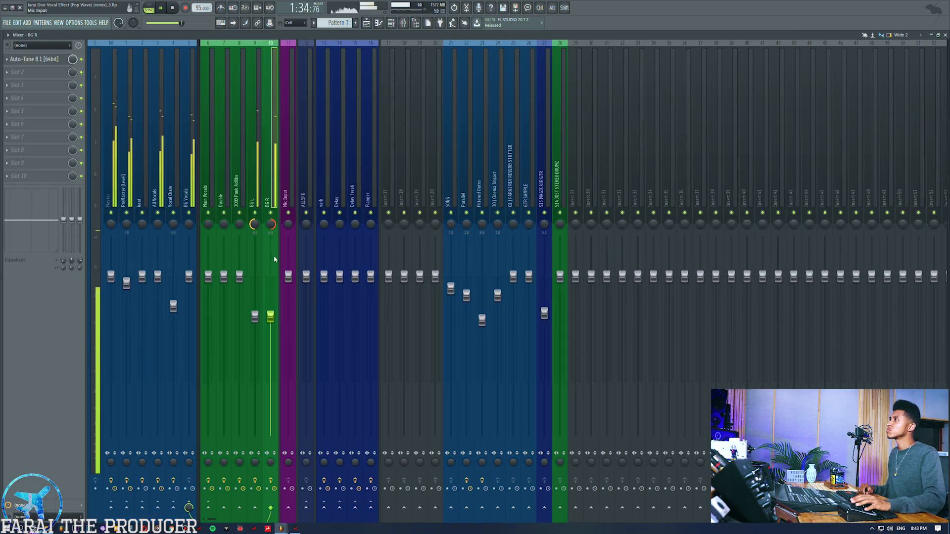
key(space)
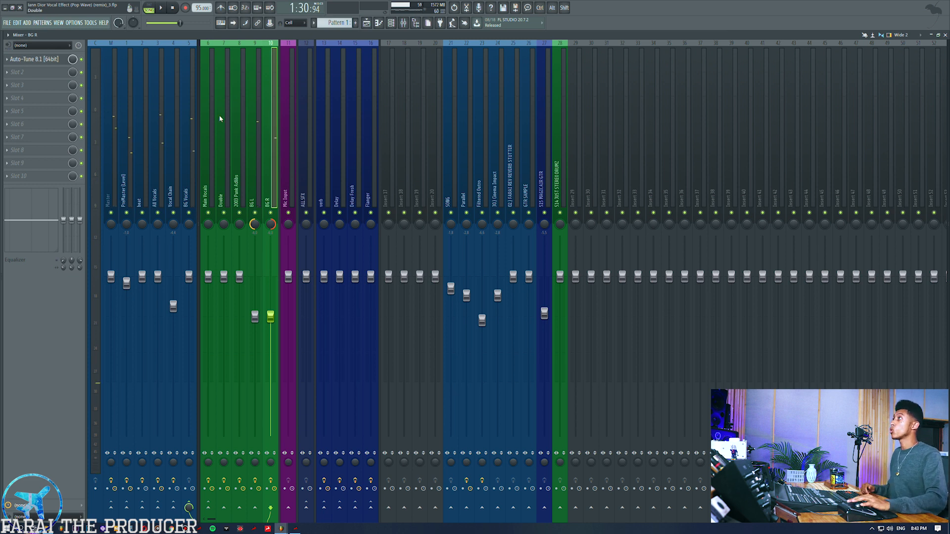
click(250, 136)
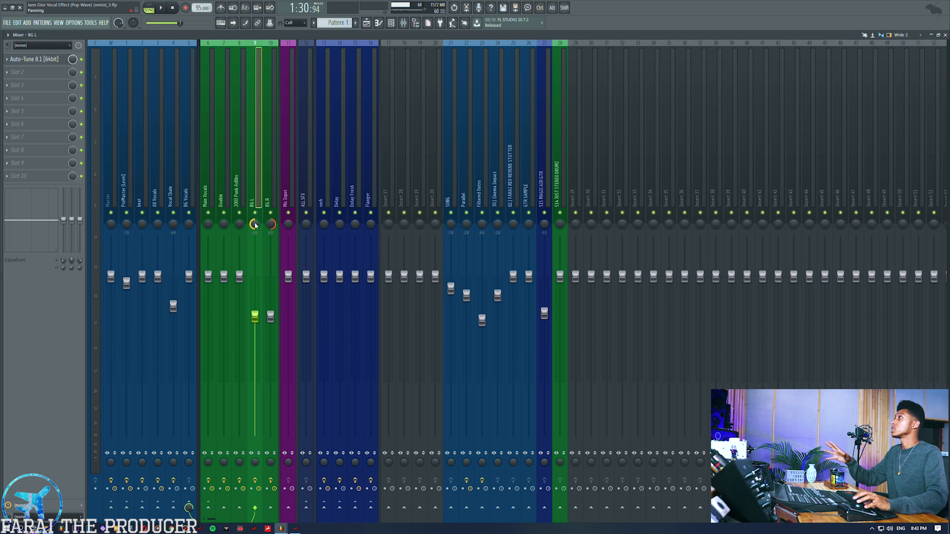
Centre the panning of the BG L and BG R channels and play the background vocals without stereo spread.
drag(270, 224, 271, 232)
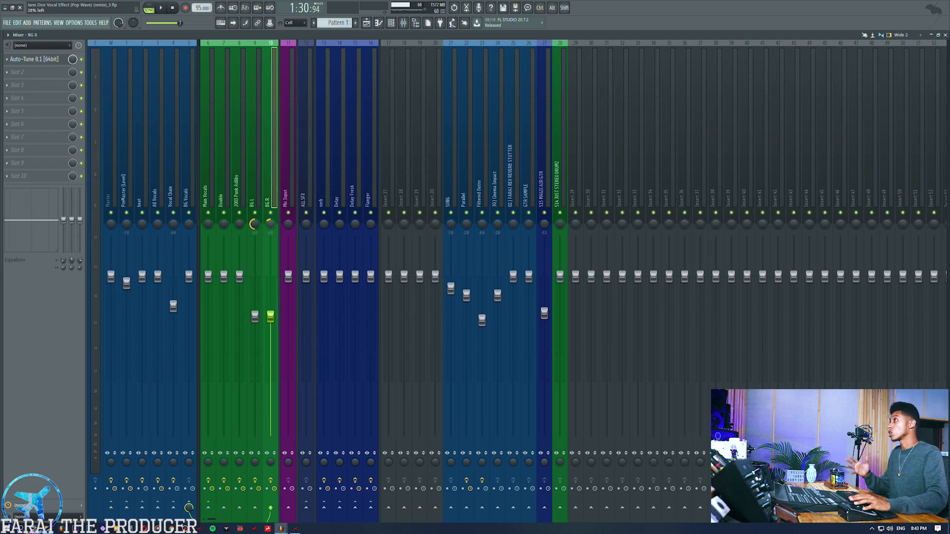
alt+click(253, 225)
alt+click(271, 225)
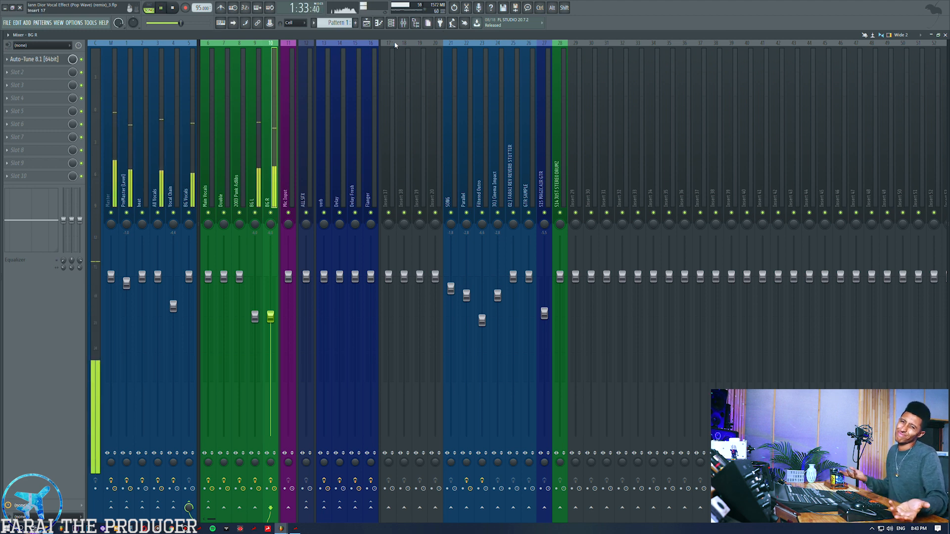
key(space)
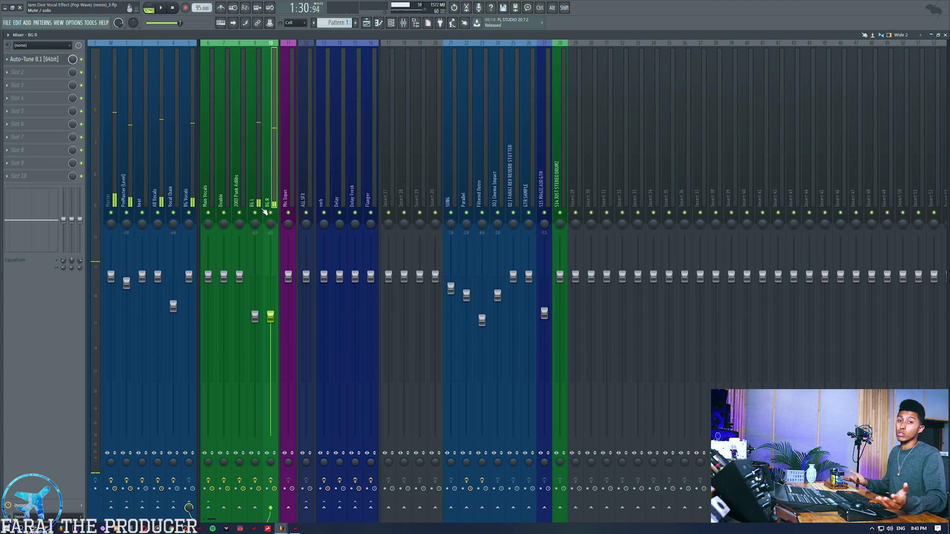
Pan BG L to the left and BG R to the right again, and select the BG Vocals channel to view its equalizer.
drag(256, 231, 272, 213)
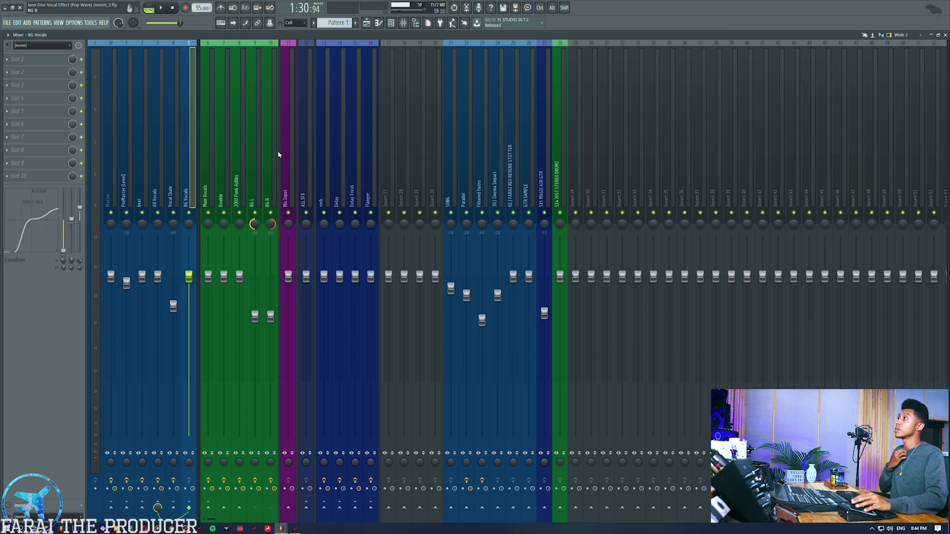
click(275, 171)
click(192, 178)
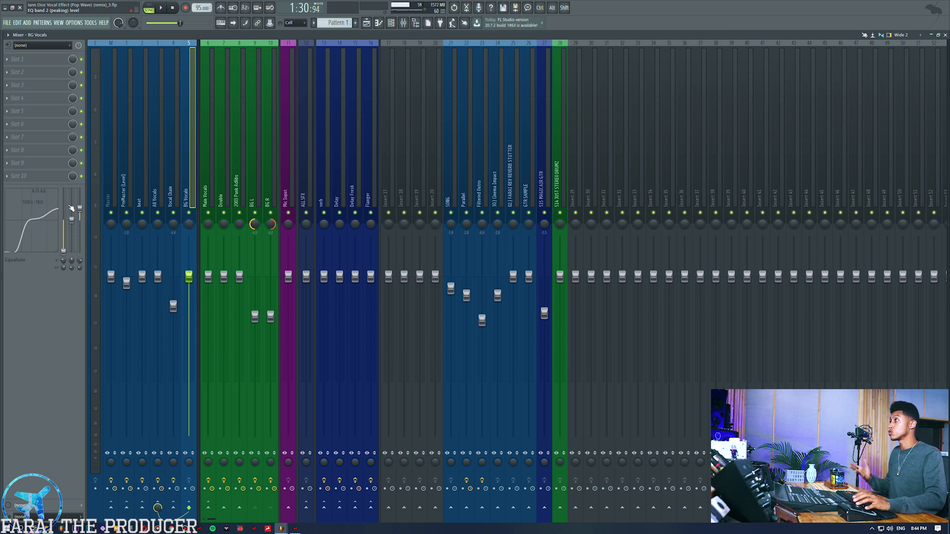
Clear the solo on the BG Left and BG Right tracks in the playlist and play the full mix from bar 37.
key(F5)
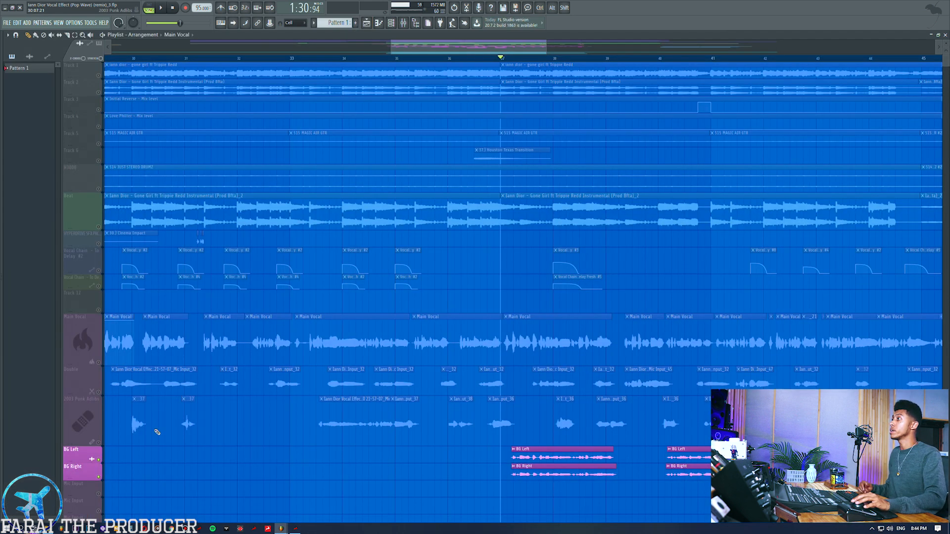
right_click(99, 462)
right_click(99, 461)
key(space)
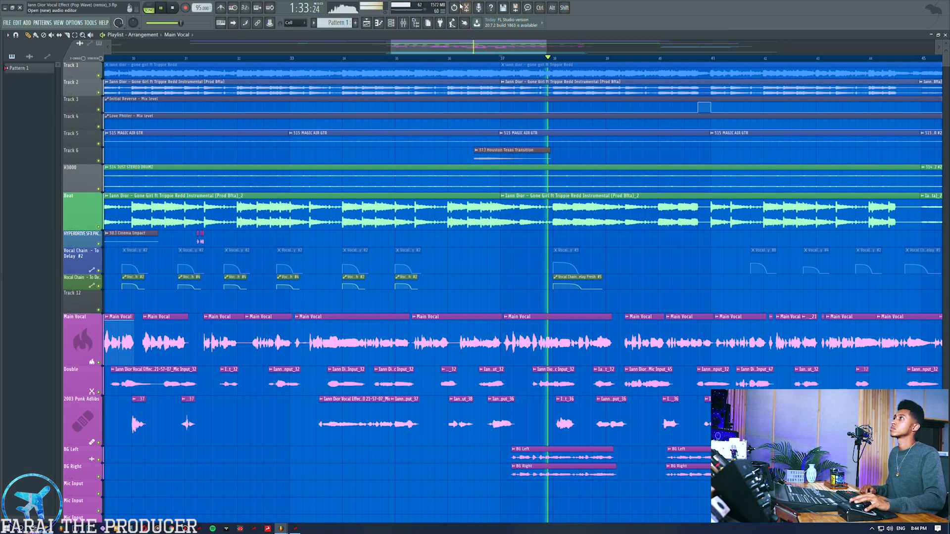
Check the channel levels in the mixer during playback, and follow the song position further along in the playlist.
key(F9)
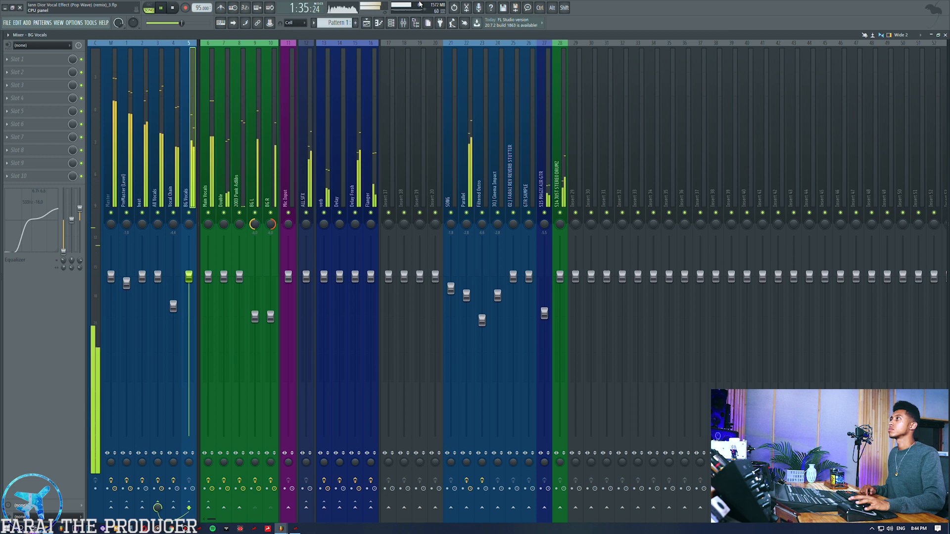
key(F9)
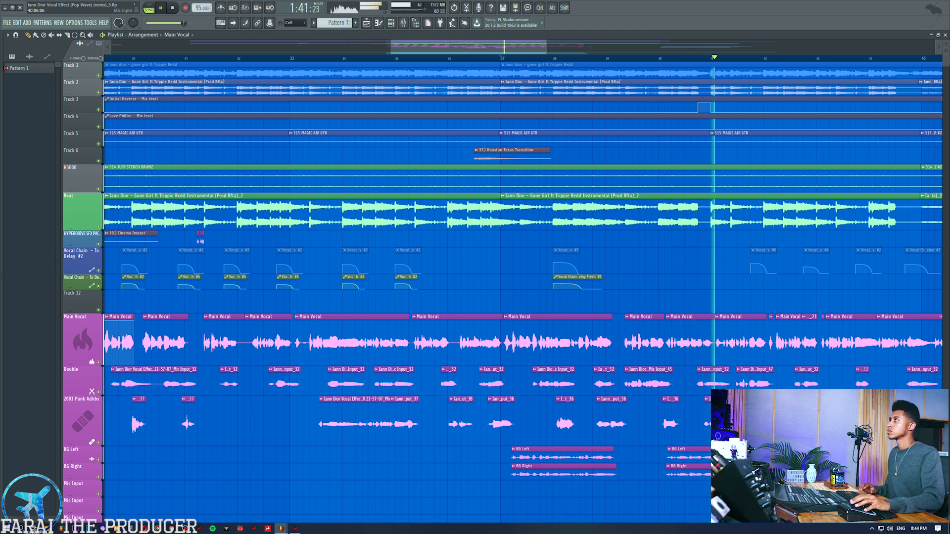
drag(526, 52, 557, 53)
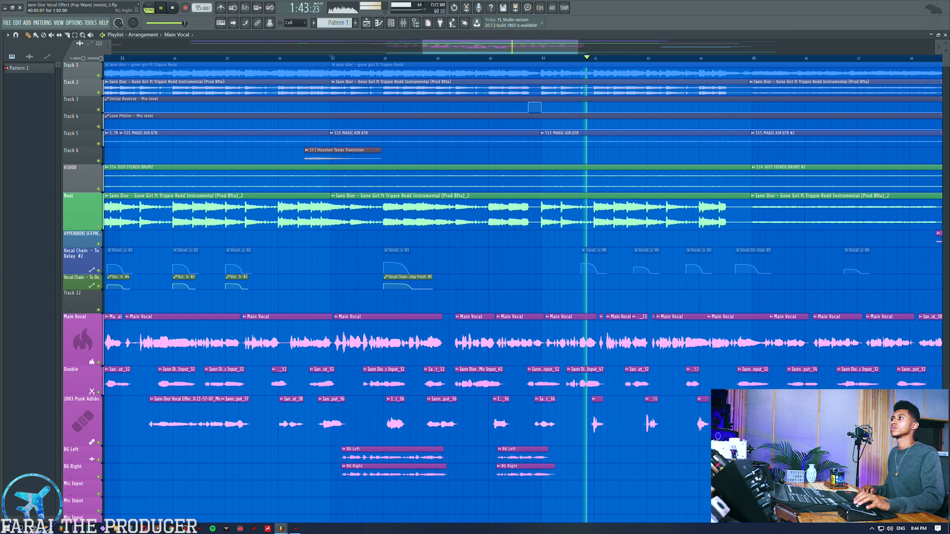